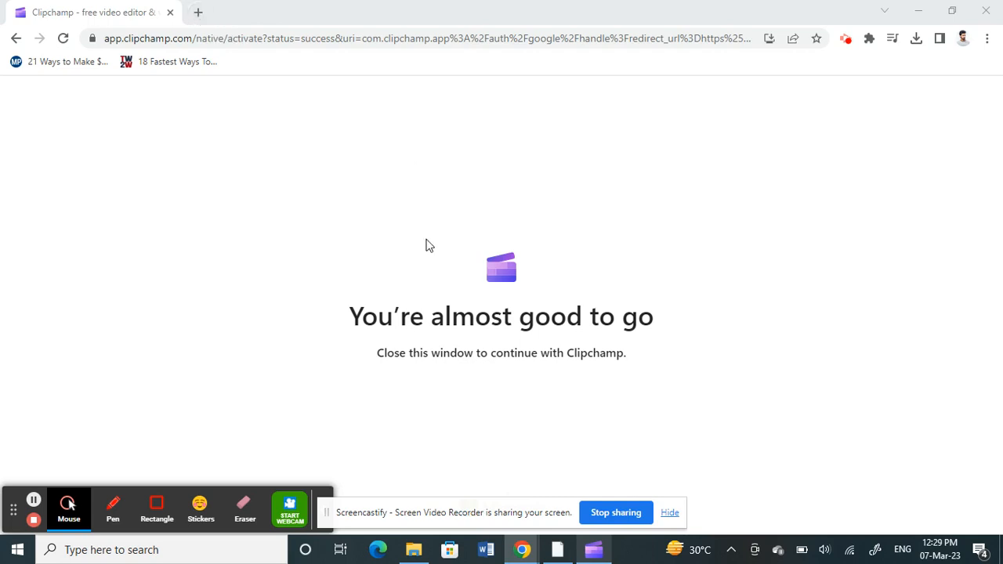
left_click(594, 549)
left_click(602, 552)
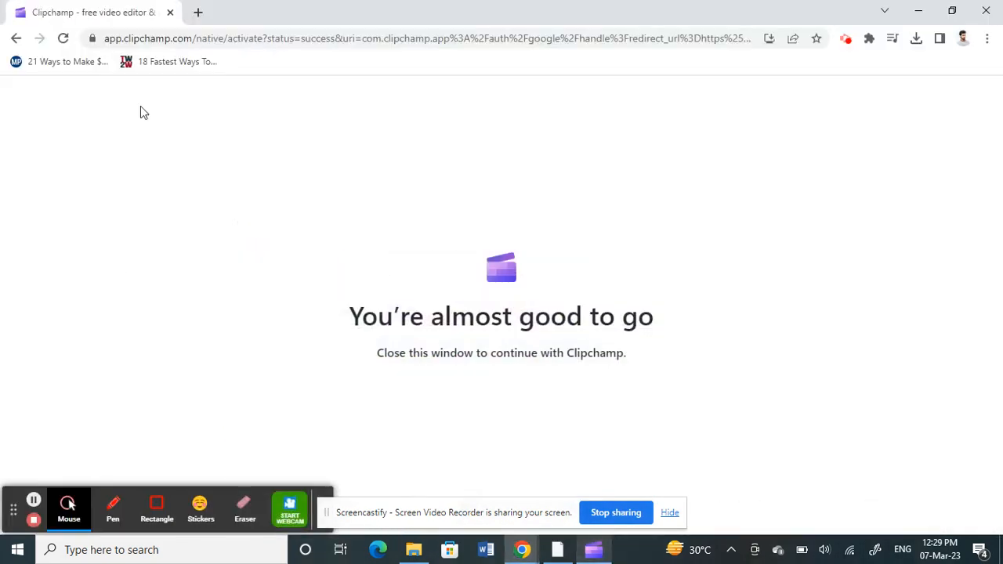
- Open a new browser tab and search Google for clipchamp
left_click(197, 14)
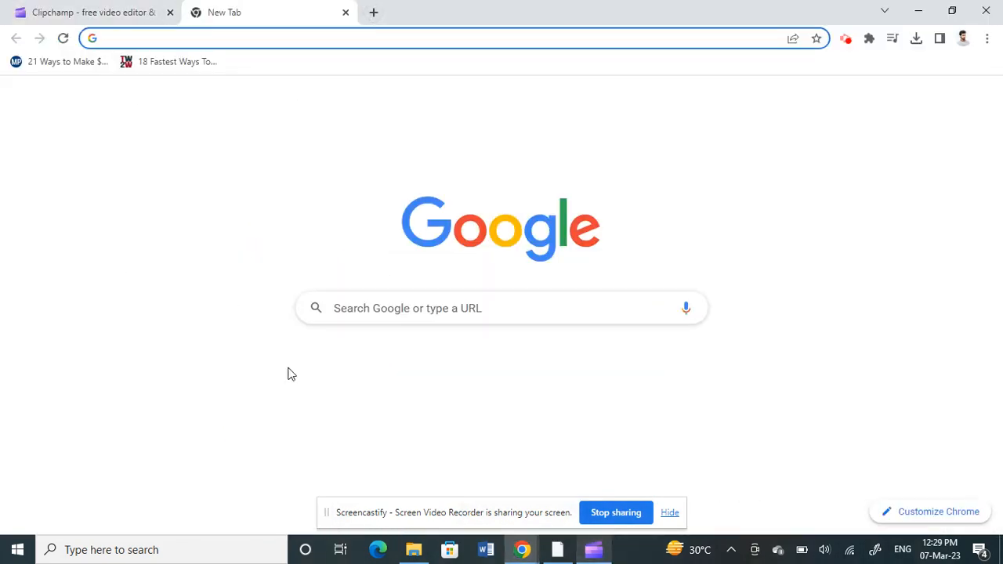
left_click(399, 314)
type("cli")
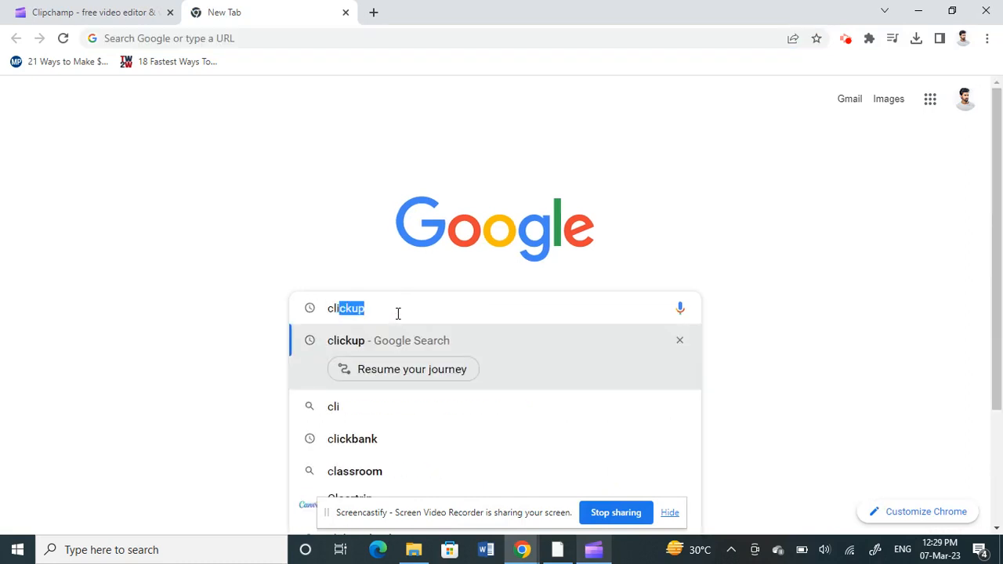
type("pchamp")
key("Return")
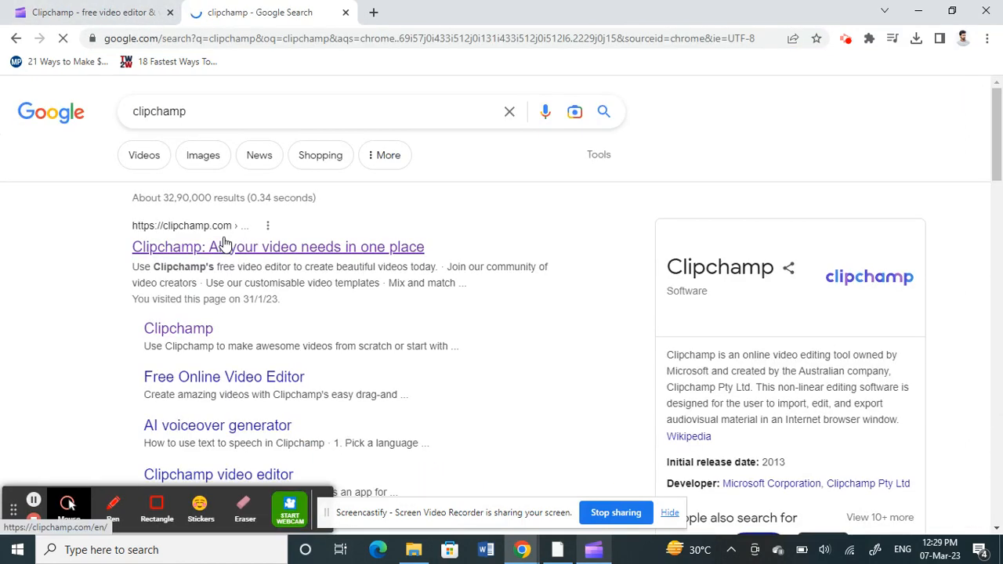
- Open the Clipchamp website from the results and start the free editor with Try for free
left_click(273, 250)
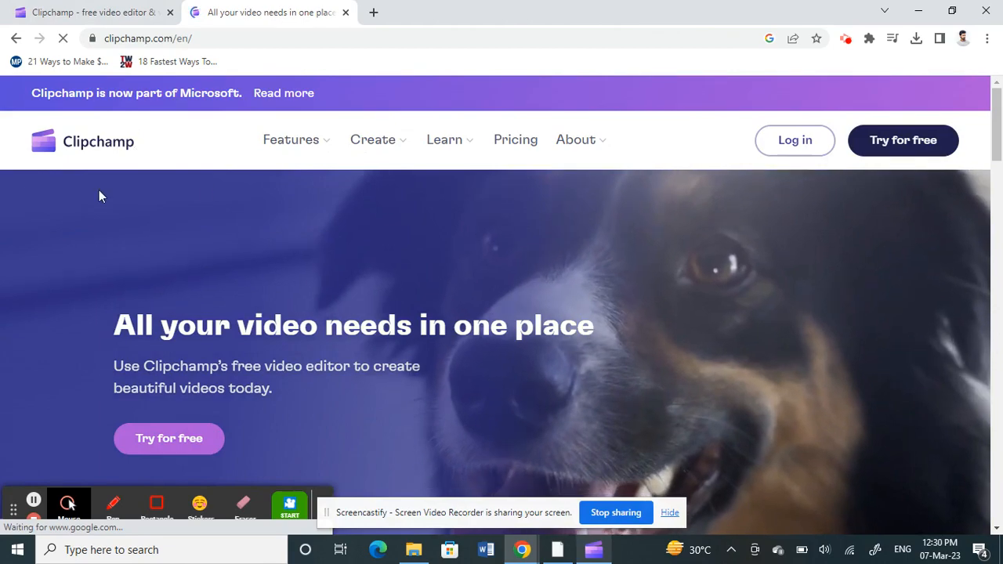
scroll(79, 296, "down", 10)
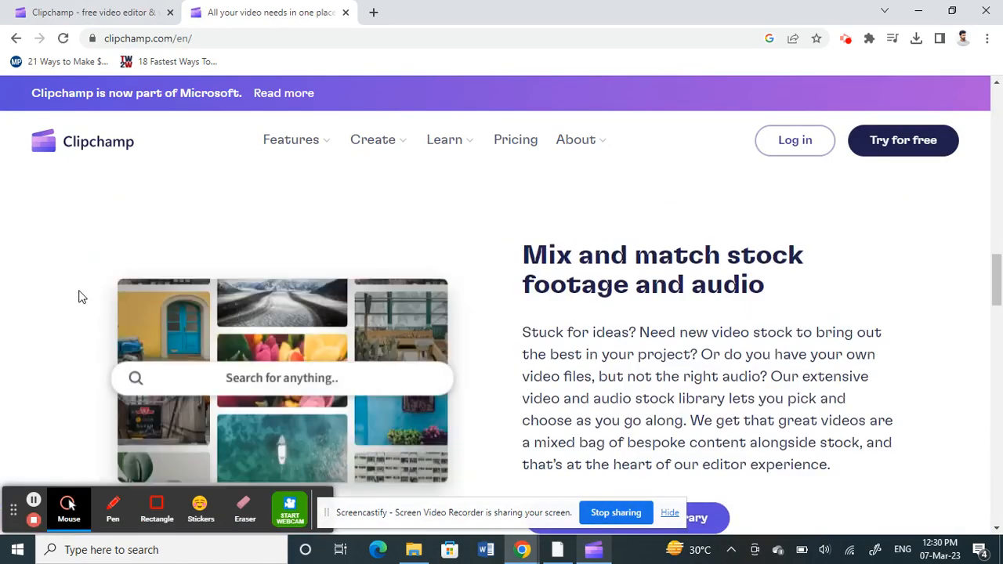
scroll(79, 297, "up", 10)
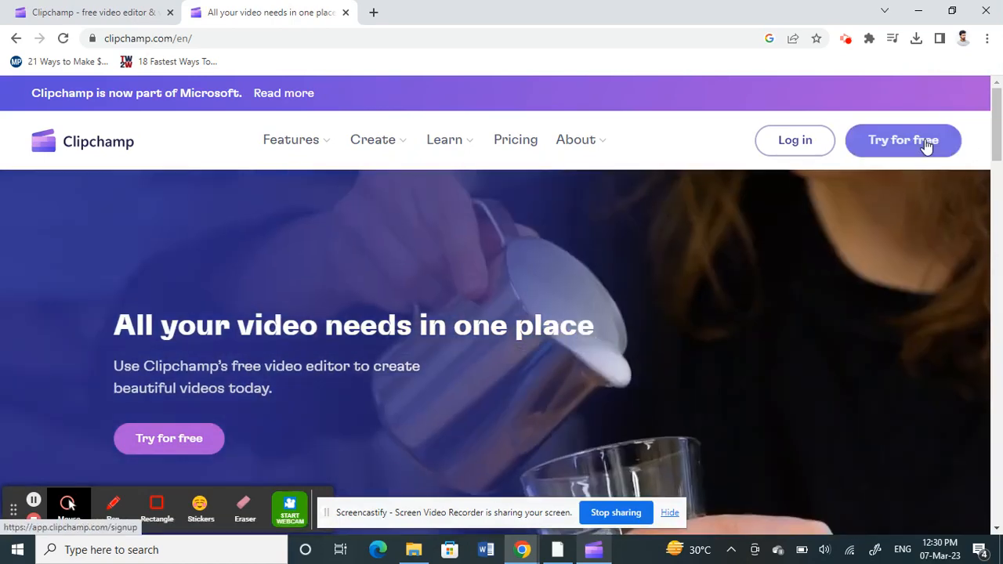
left_click(926, 145)
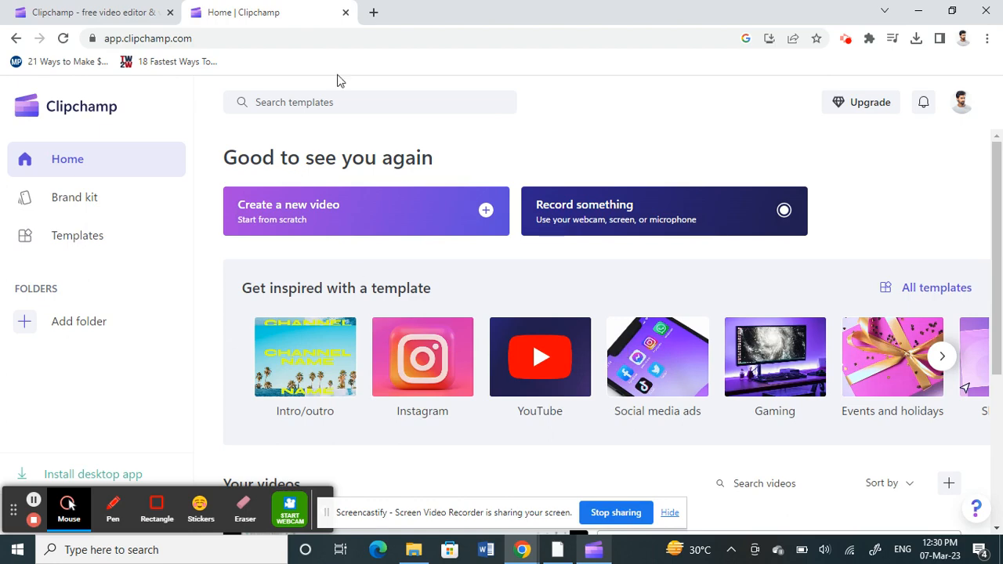
left_click(593, 551)
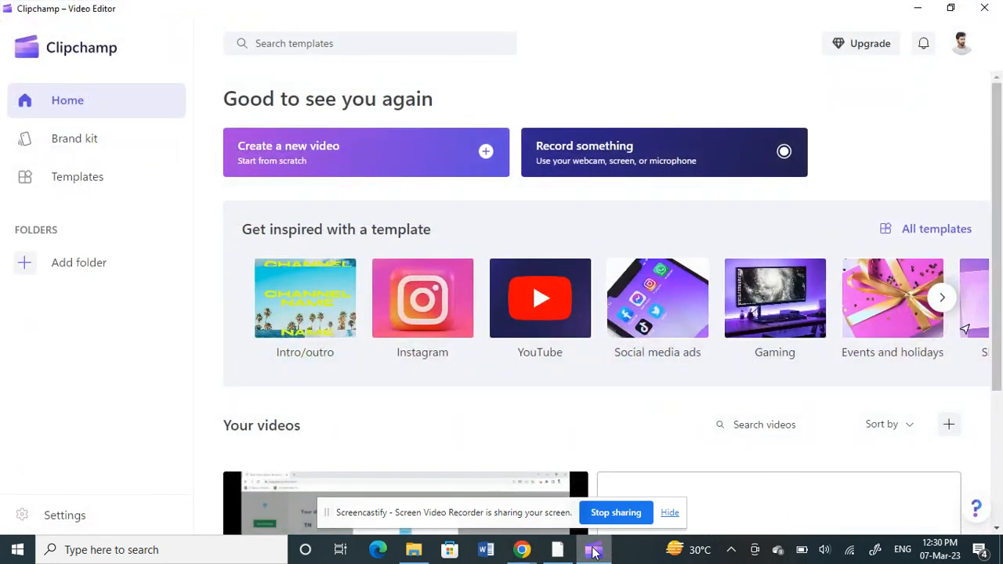
left_click(594, 551)
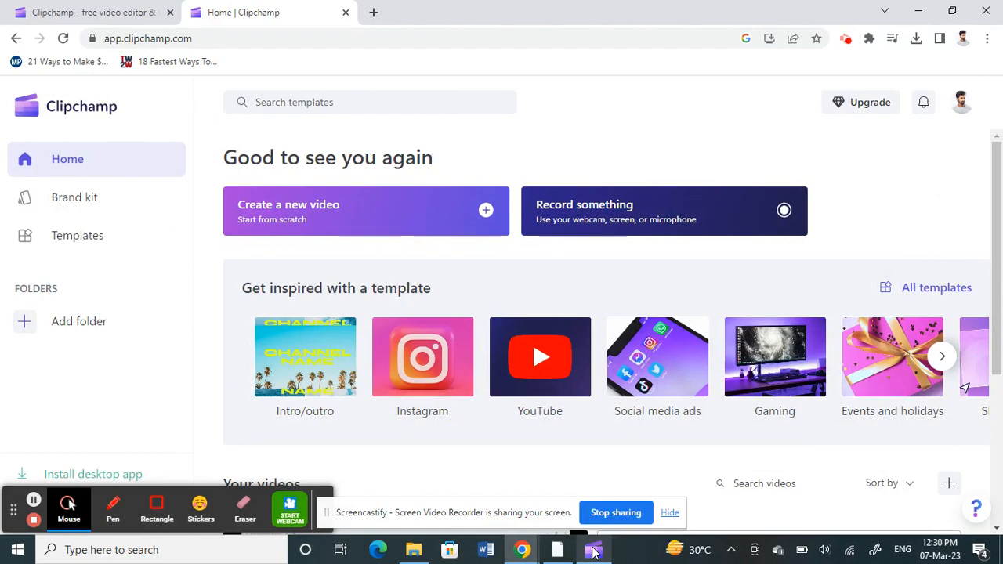
left_click(593, 551)
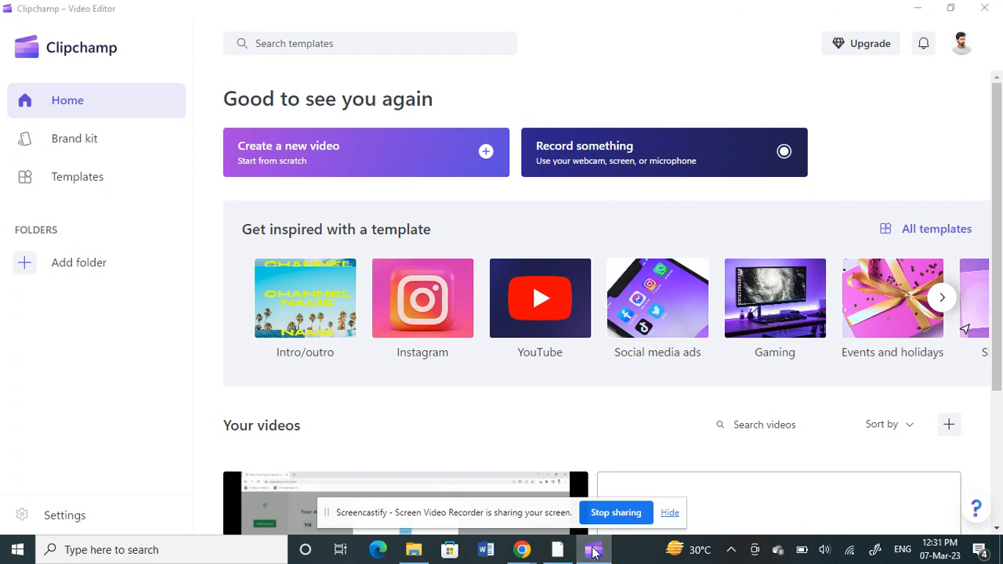
left_click(594, 551)
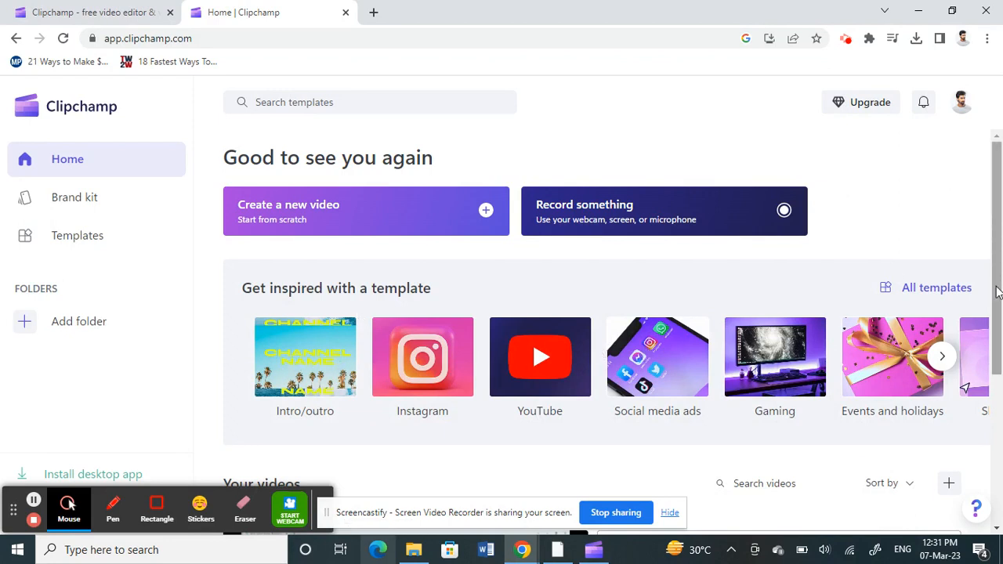
left_click_drag(997, 292, 997, 314)
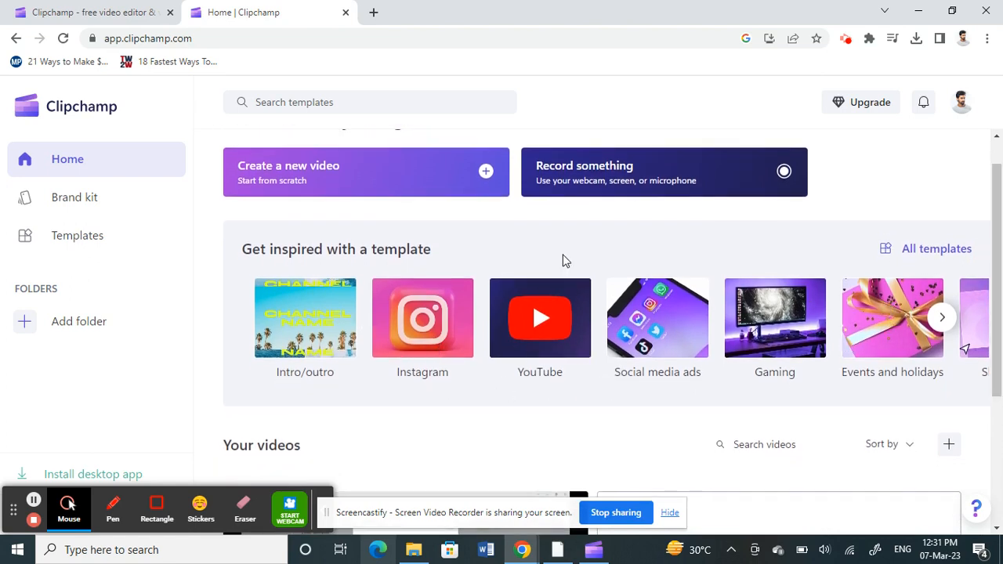
- Create a new video from scratch
left_click(311, 174)
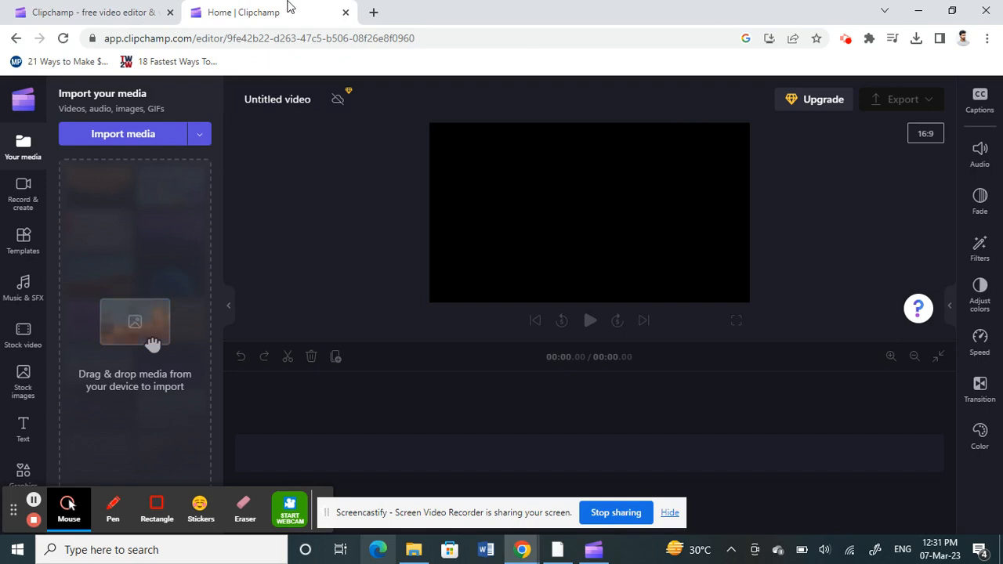
left_click(34, 506)
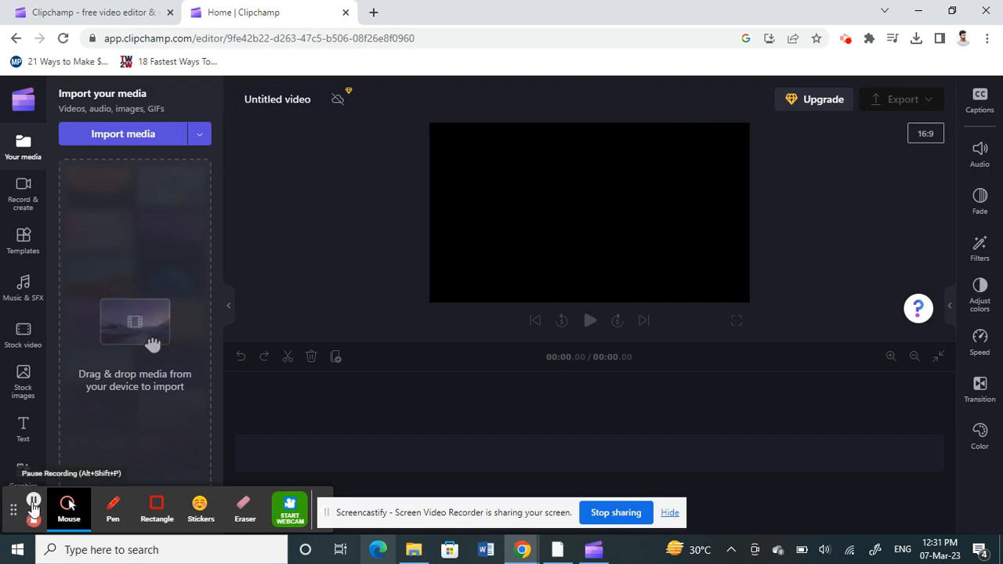
left_click(34, 506)
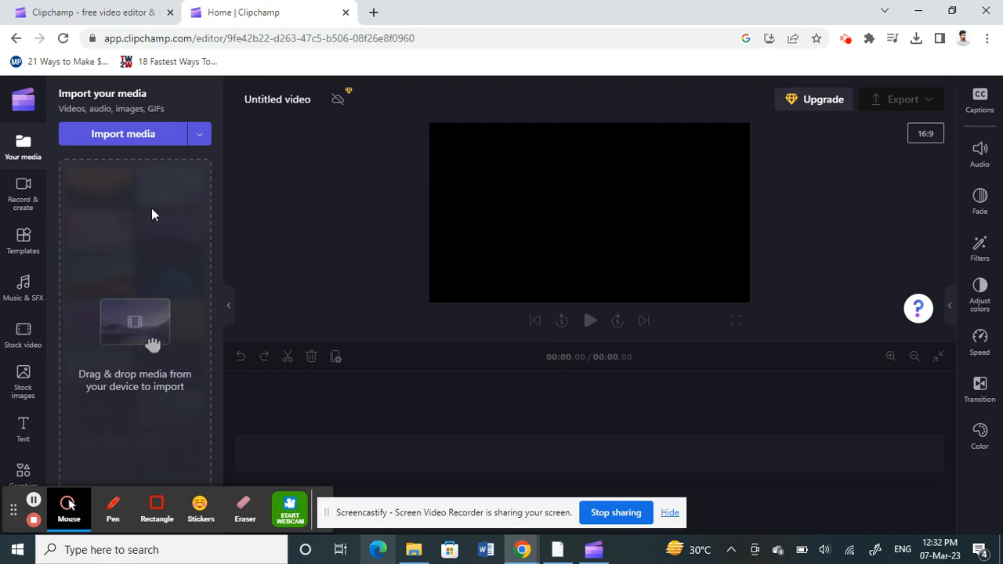
- Import the How to backup Asana account video from the Downloads folder into the editor's media panel
left_click(200, 135)
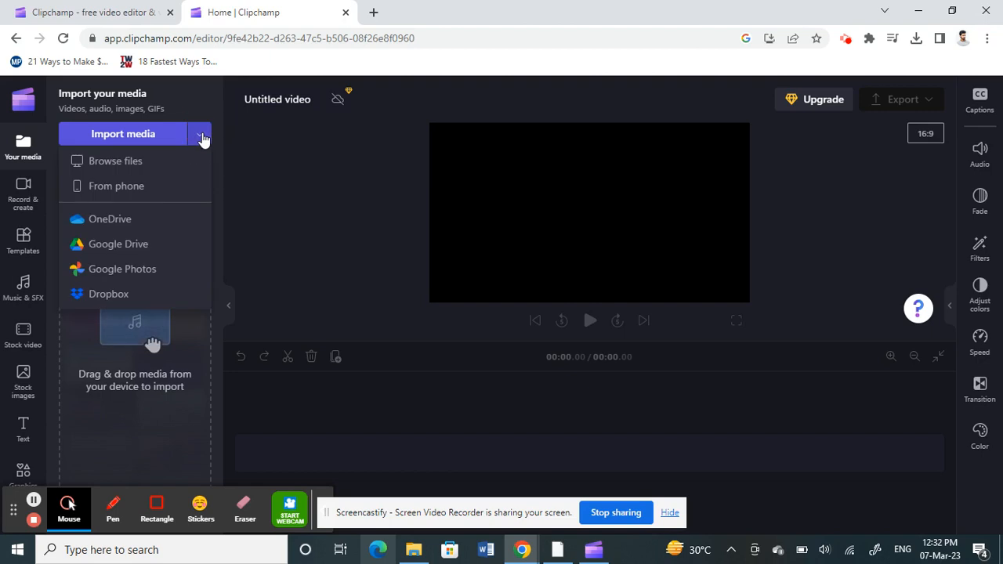
left_click(82, 391)
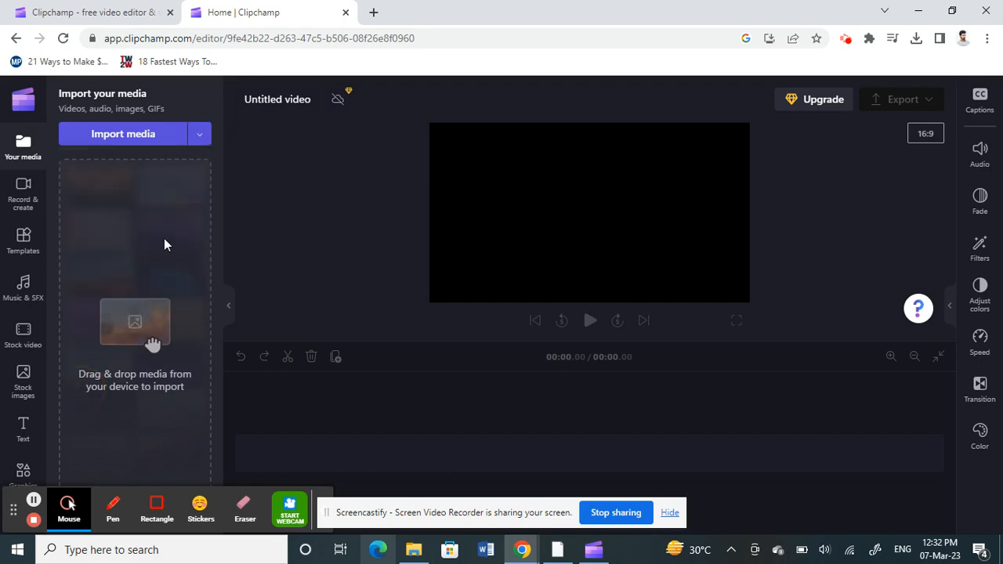
left_click(421, 553)
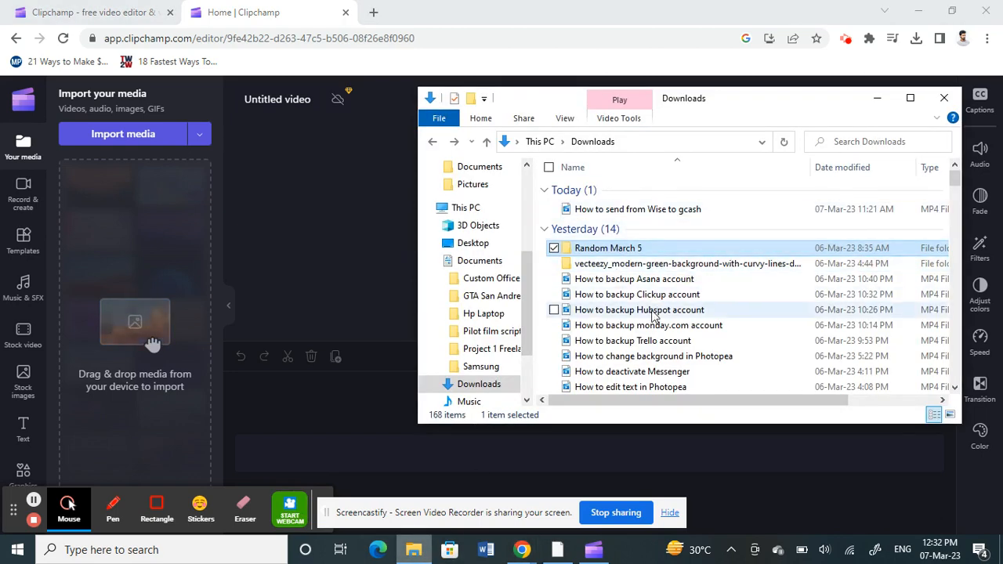
left_click(603, 284)
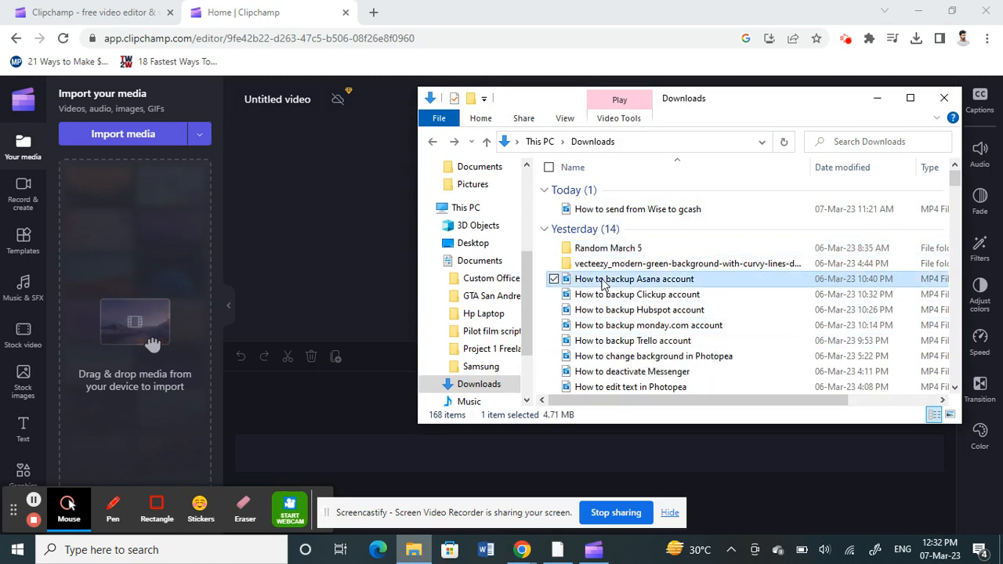
left_click_drag(603, 284, 134, 229)
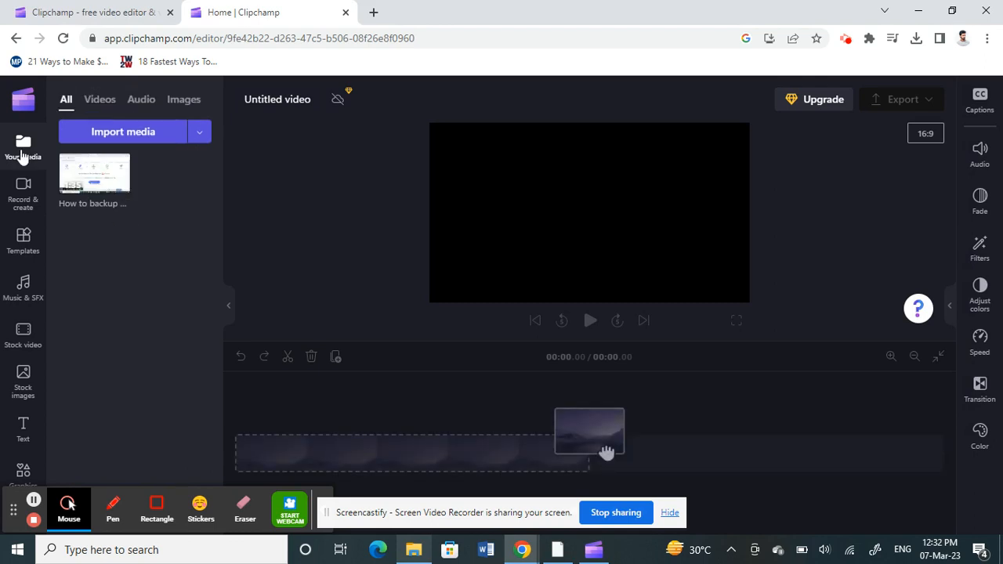
- Browse the media library's Videos, Audio and All filters
left_click(102, 104)
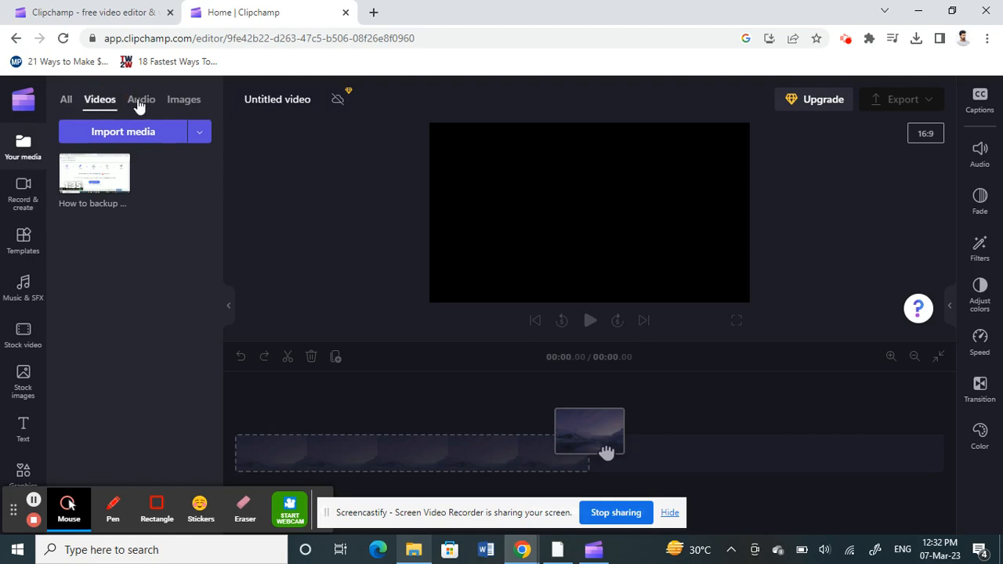
left_click(139, 105)
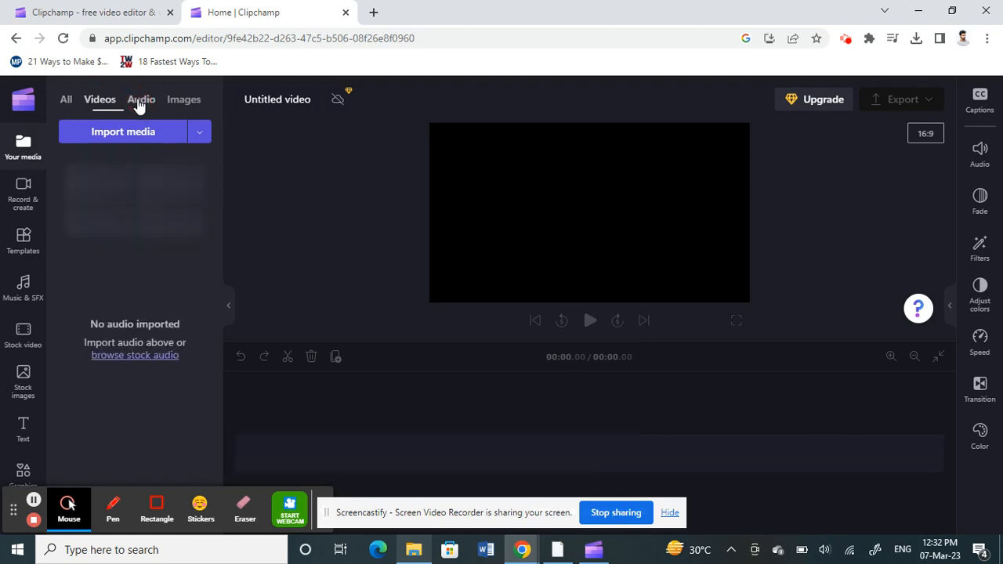
left_click(67, 100)
mouse_move(102, 203)
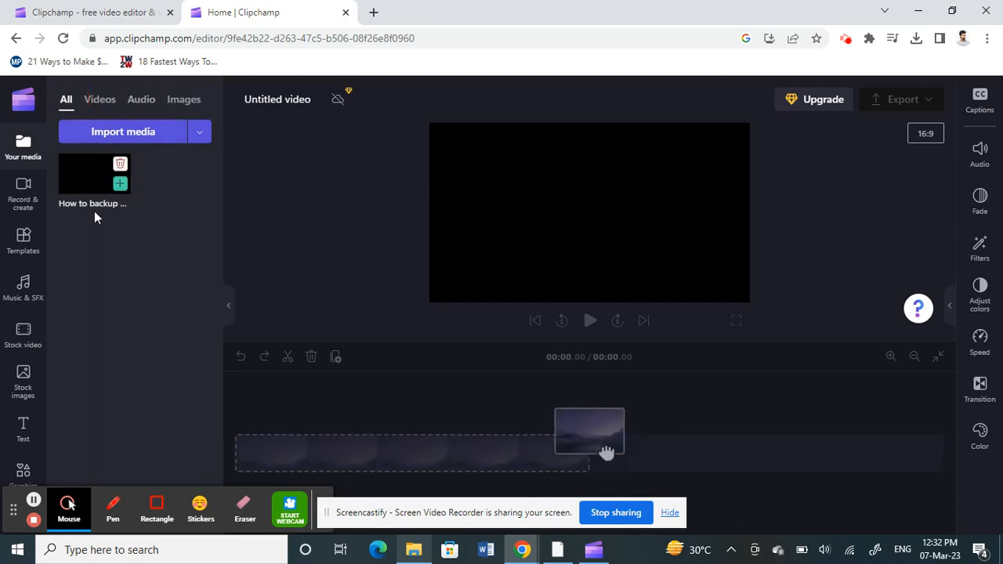
- Browse the Record & create options and scroll through the Templates panel categories
left_click(28, 205)
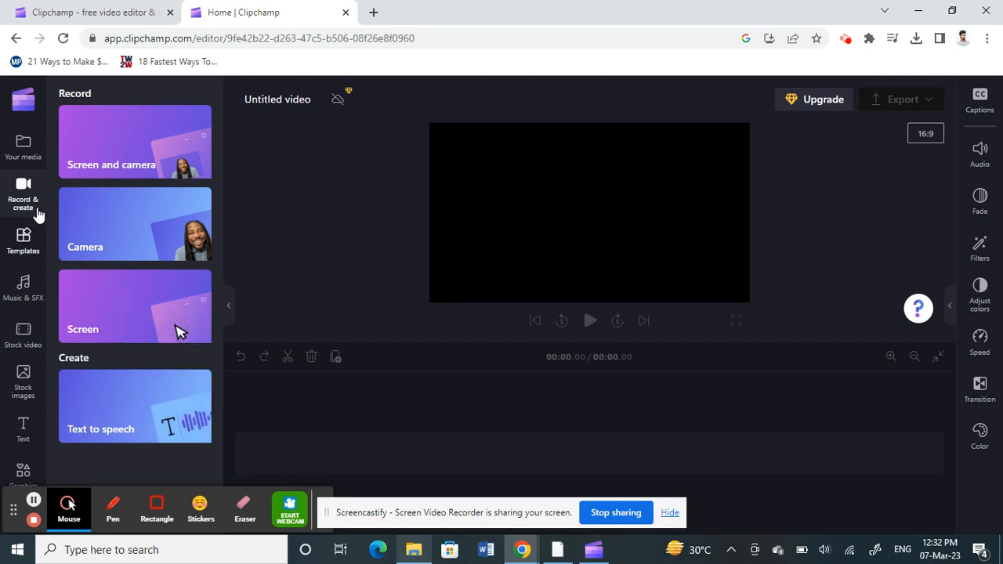
left_click(20, 256)
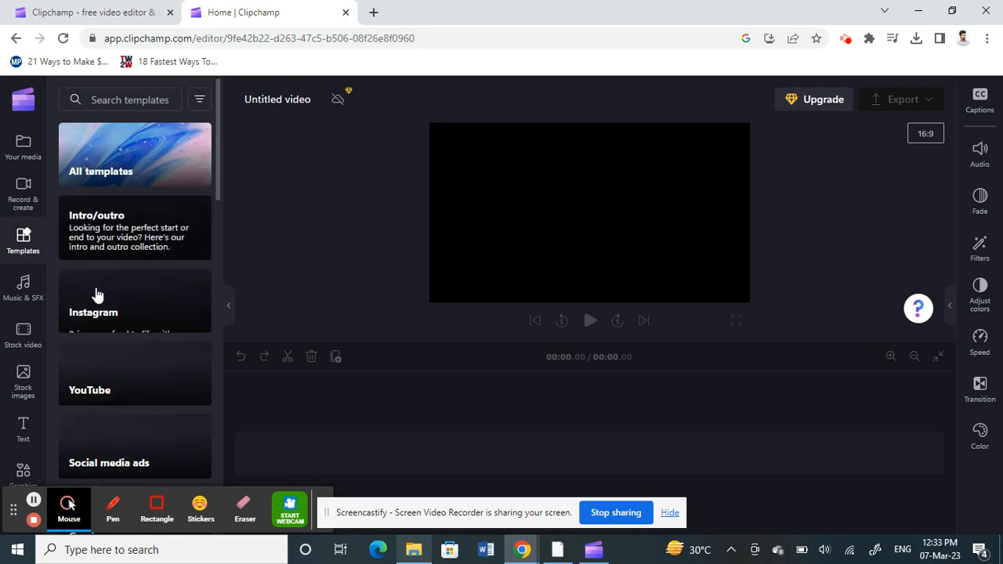
scroll(96, 293, "down", 6)
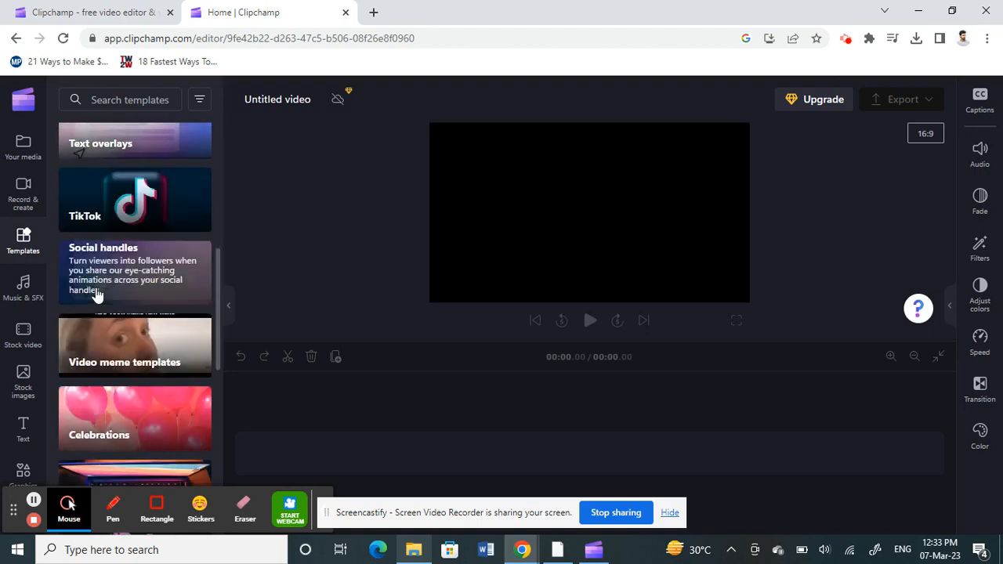
scroll(96, 293, "up", 6)
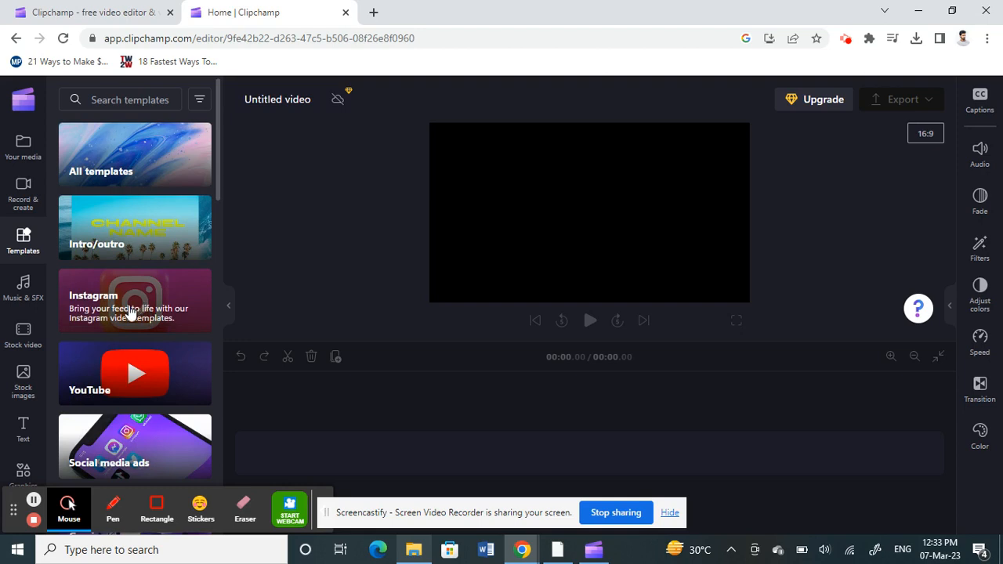
- Browse the Music & SFX, Stock video and Stock images panels
left_click(25, 290)
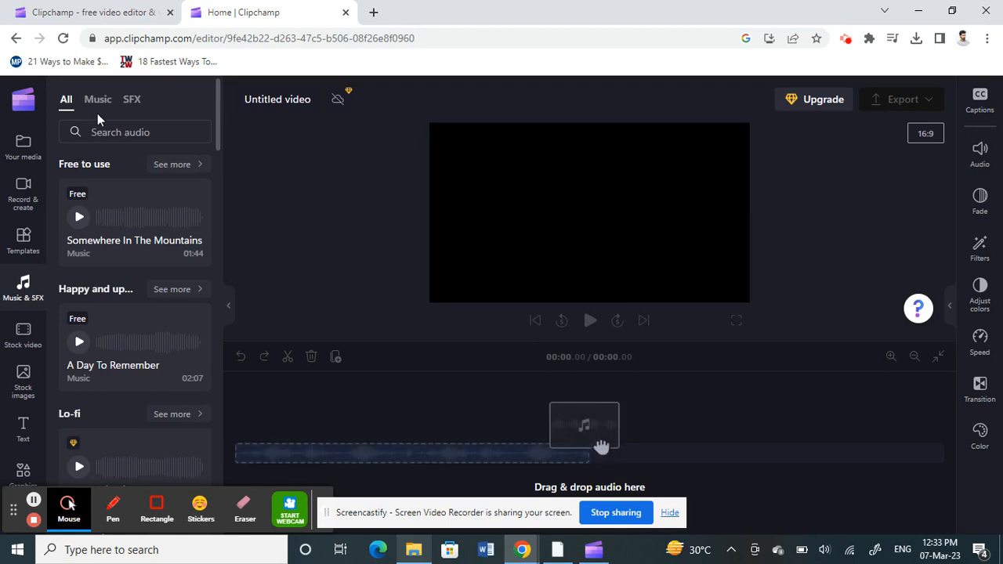
scroll(115, 302, "down", 1)
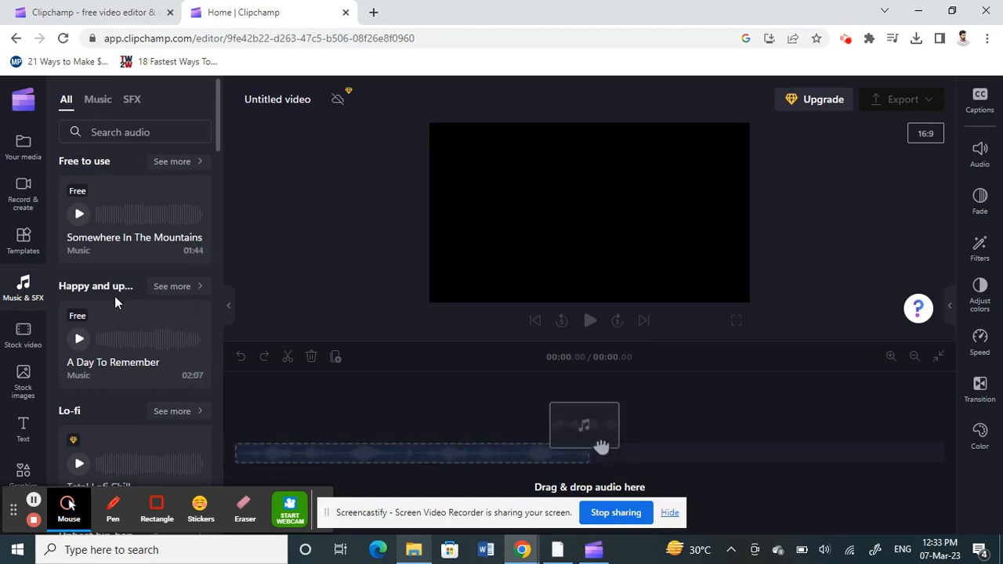
scroll(115, 302, "down", 3)
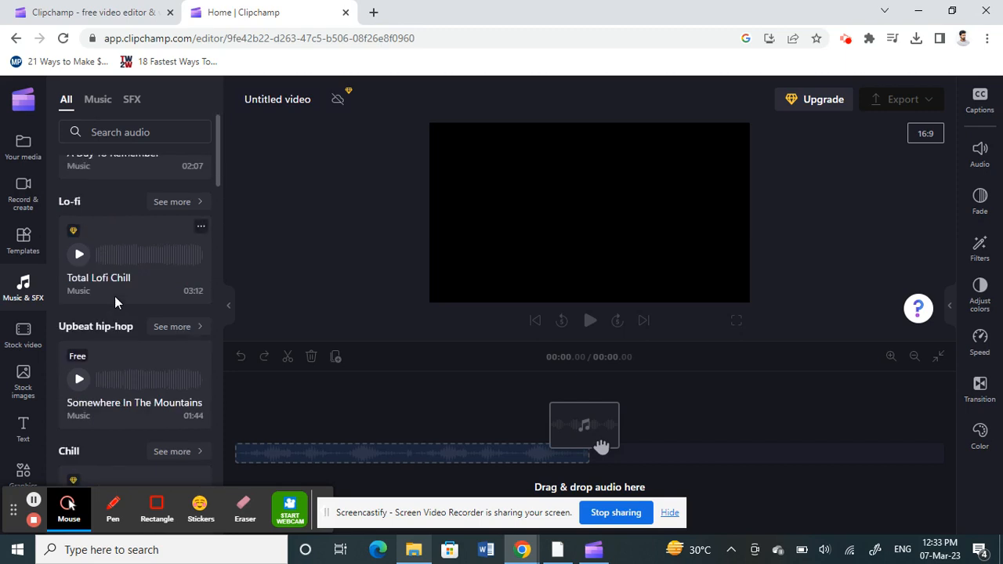
left_click(27, 337)
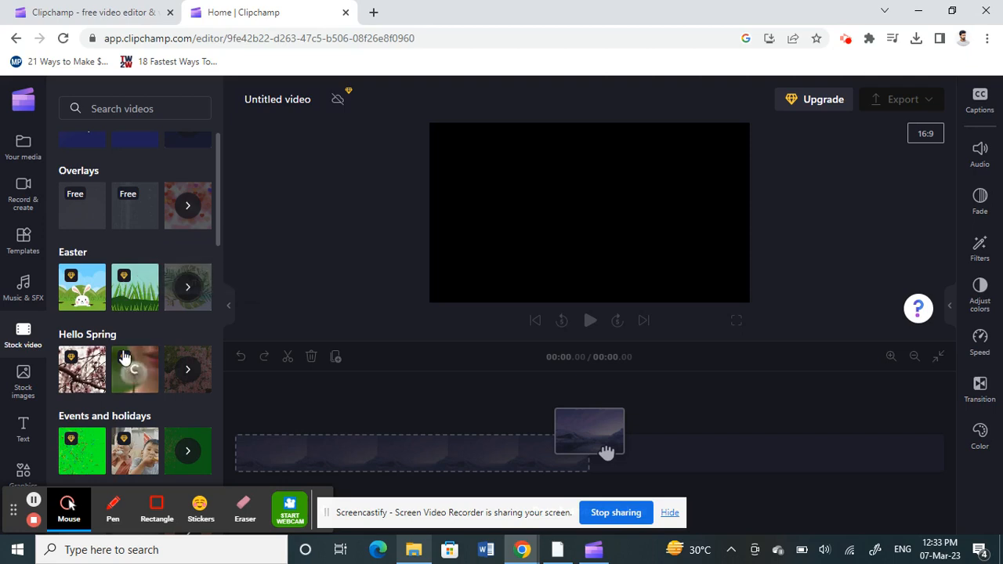
scroll(135, 261, "down", 1)
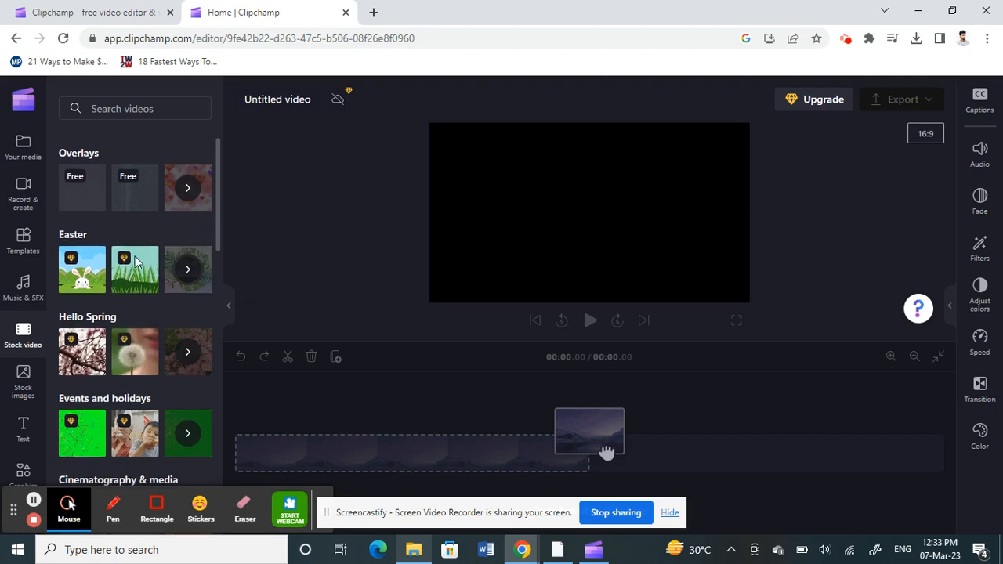
scroll(135, 261, "down", 10)
scroll(134, 261, "up", 14)
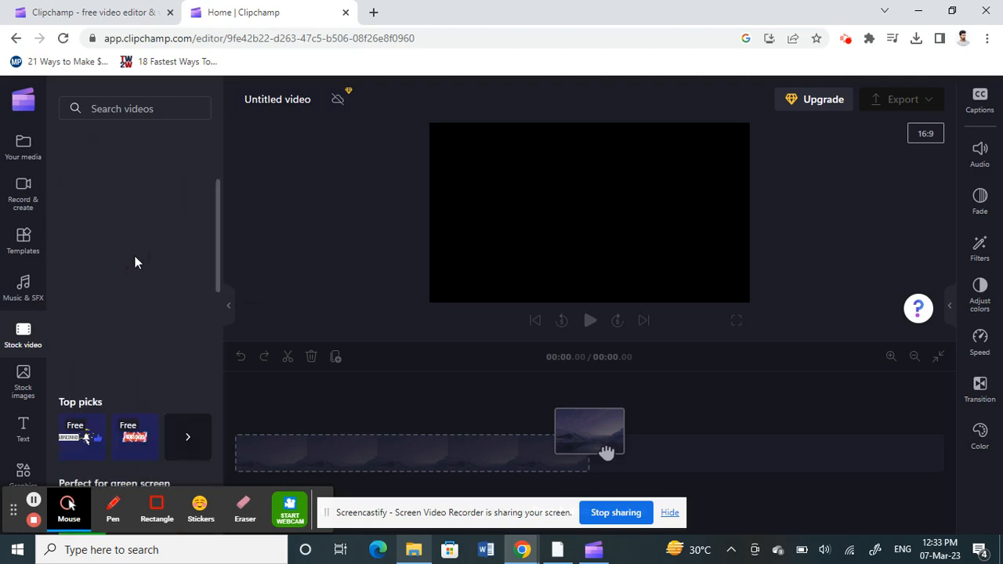
left_click(27, 378)
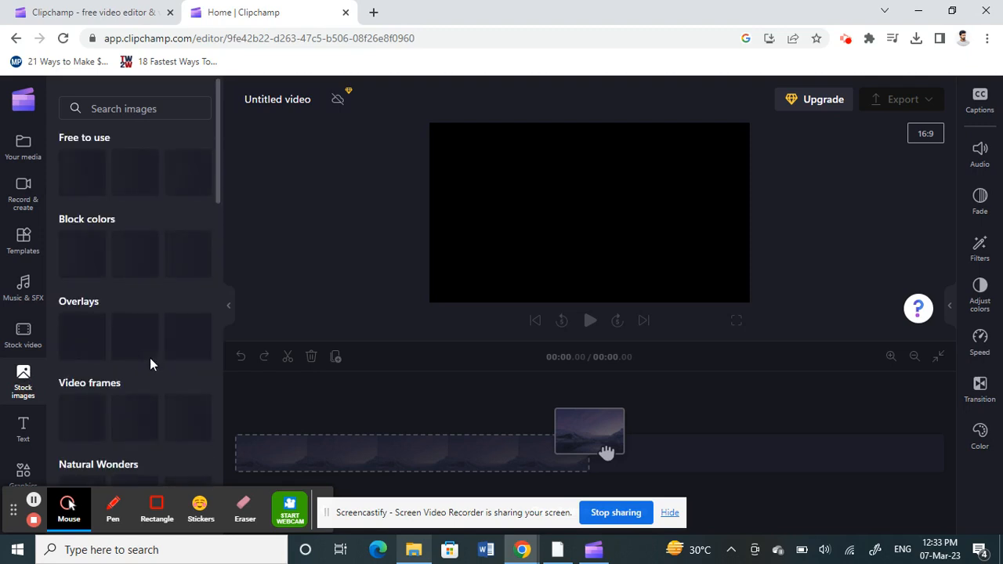
- Scroll through the stock image categories and back to the top of the list
scroll(135, 268, "down", 8)
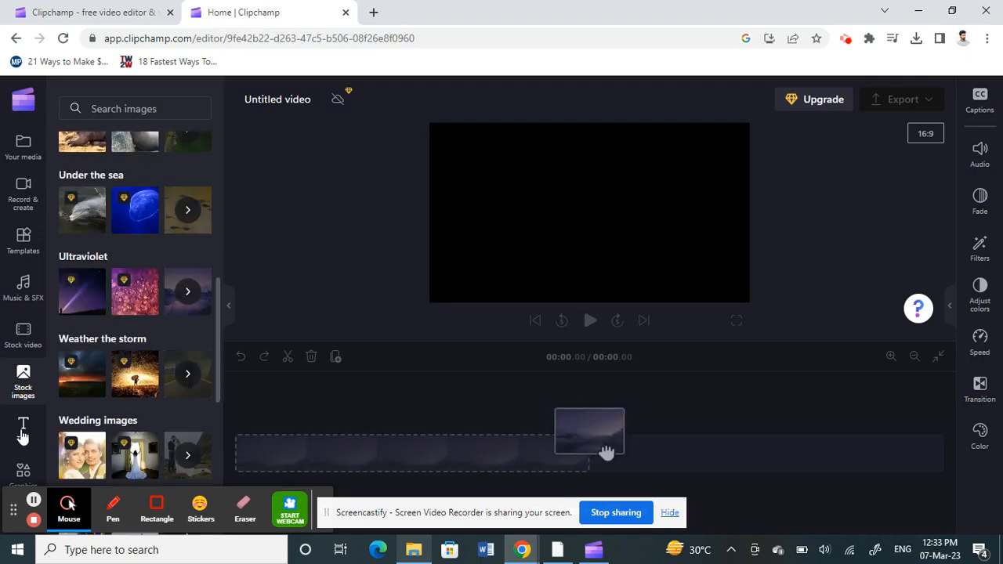
scroll(22, 436, "down", 1)
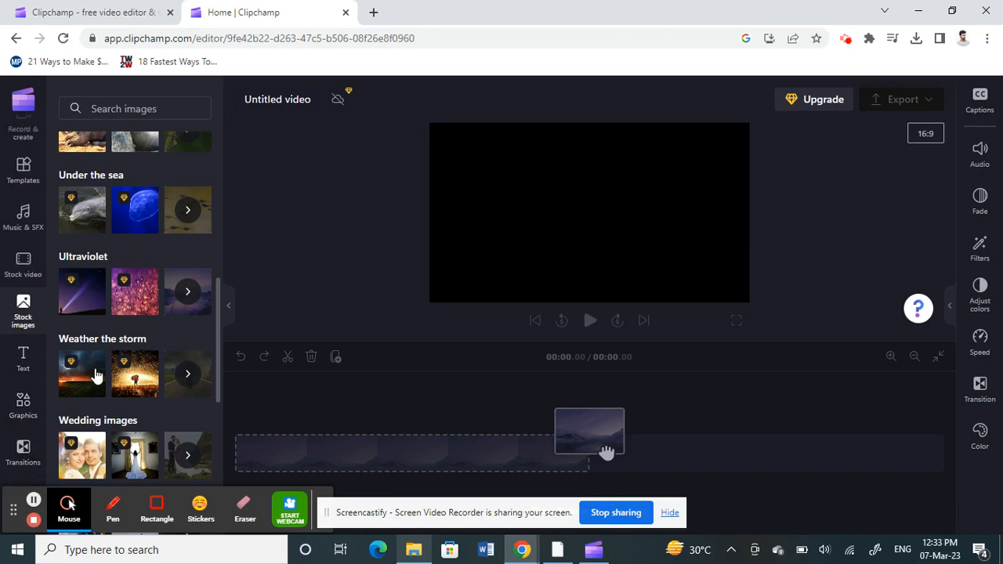
scroll(95, 377, "up", 10)
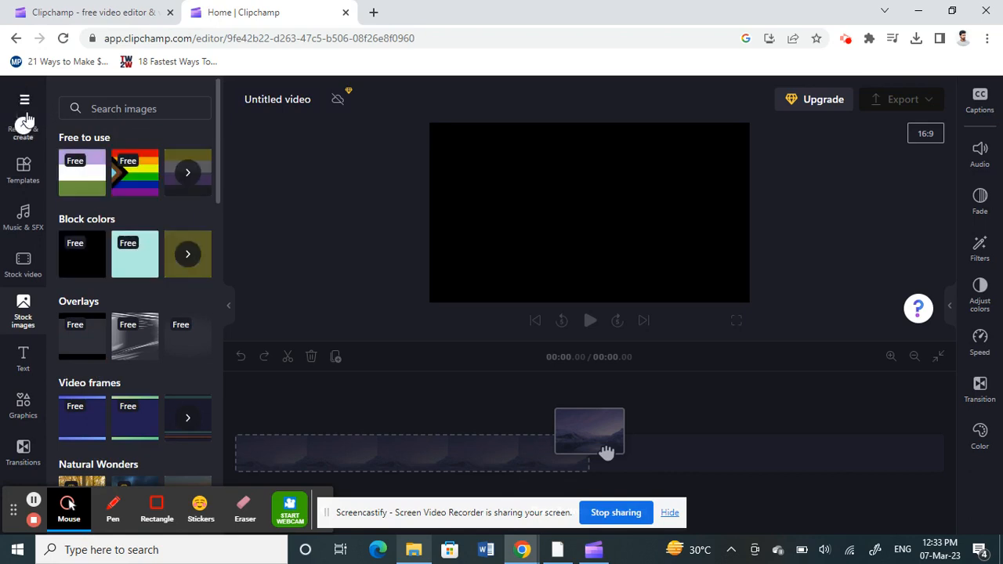
scroll(23, 130, "up", 2)
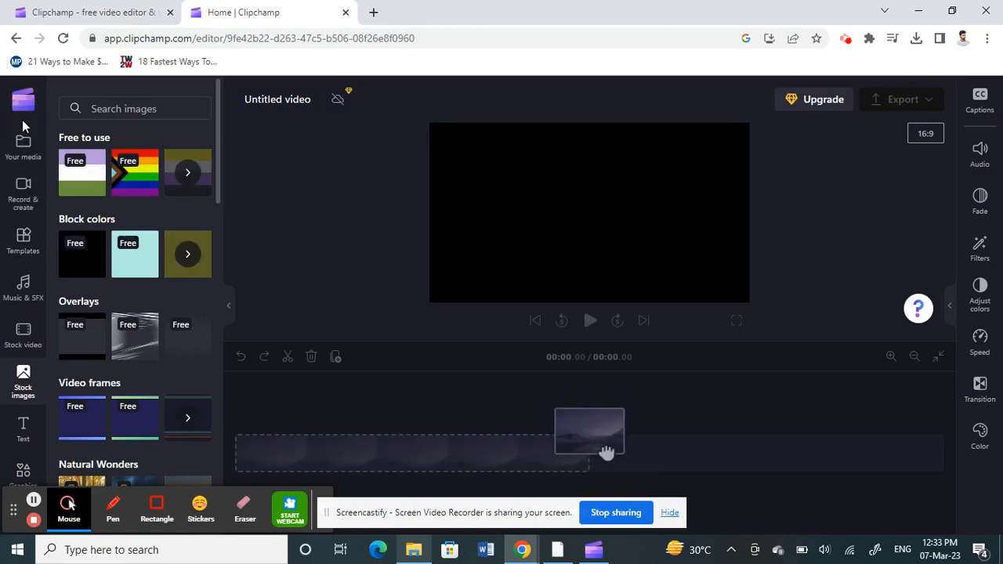
- Add the How to backup Asana account video from your media to the timeline
left_click(21, 162)
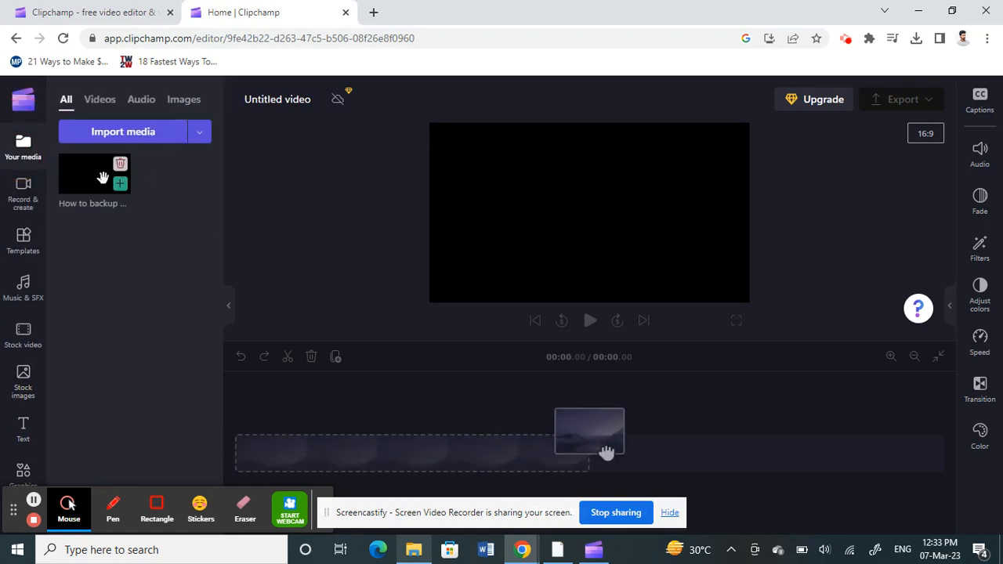
mouse_move(93, 174)
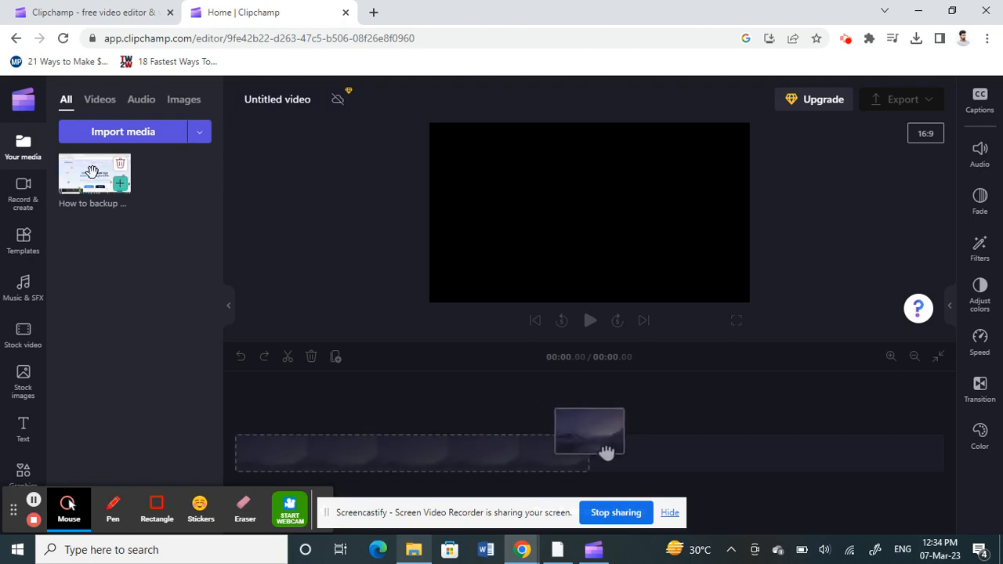
left_click_drag(93, 173, 340, 461)
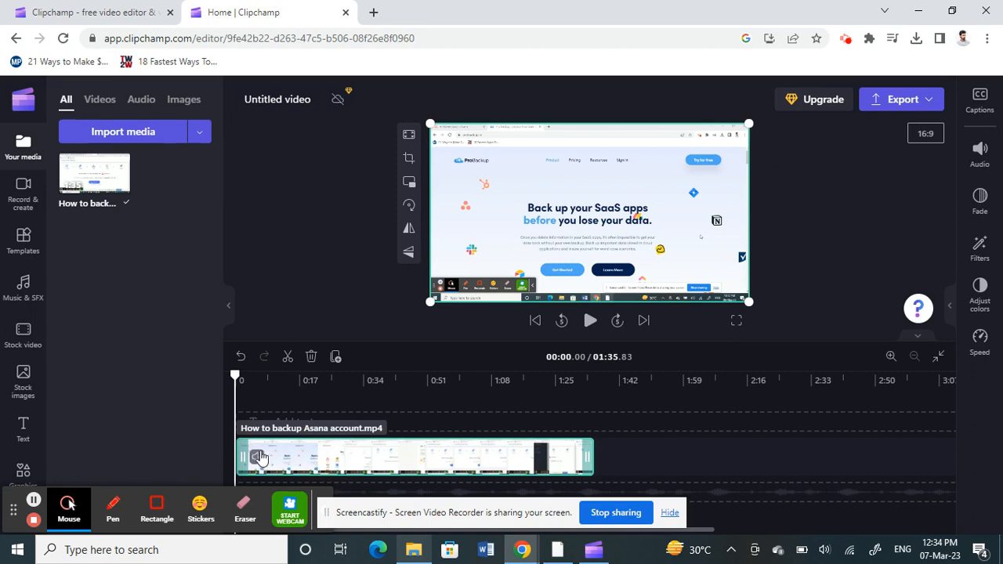
- Split the video clip at about 00:24.59 on the timeline
mouse_move(243, 453)
left_mouse_down()
mouse_move(259, 455)
mouse_move(224, 454)
left_mouse_up()
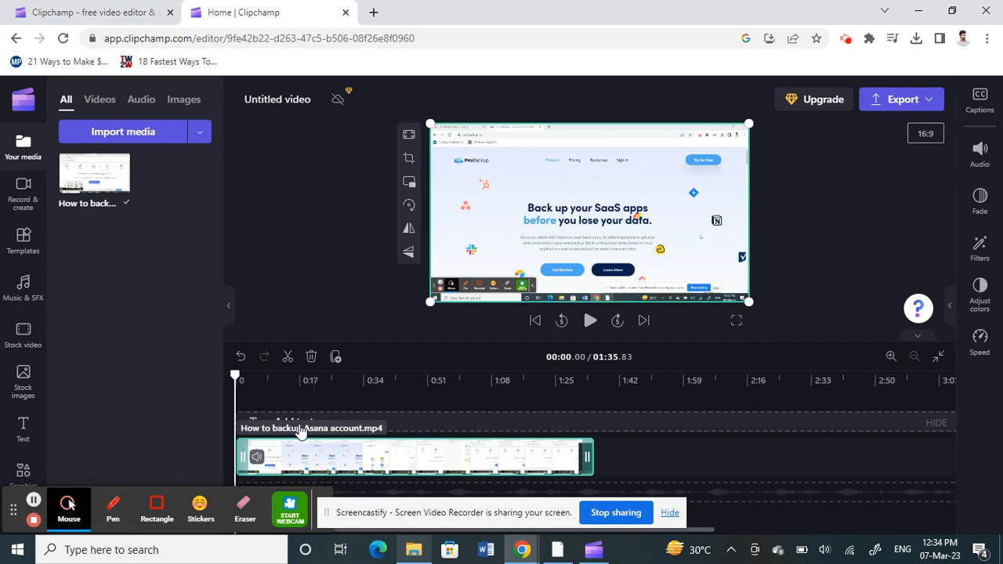
left_click(335, 452)
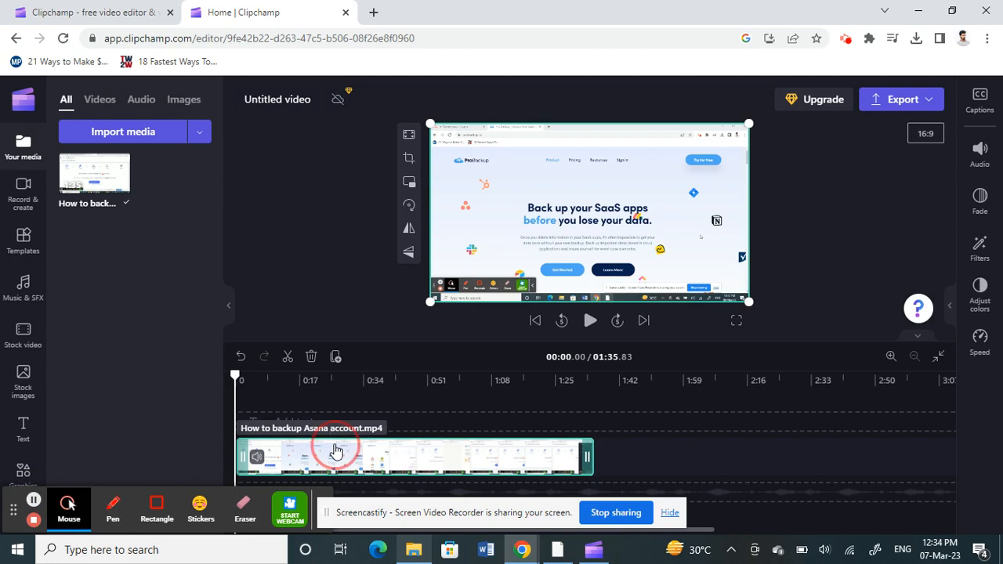
left_click(327, 377)
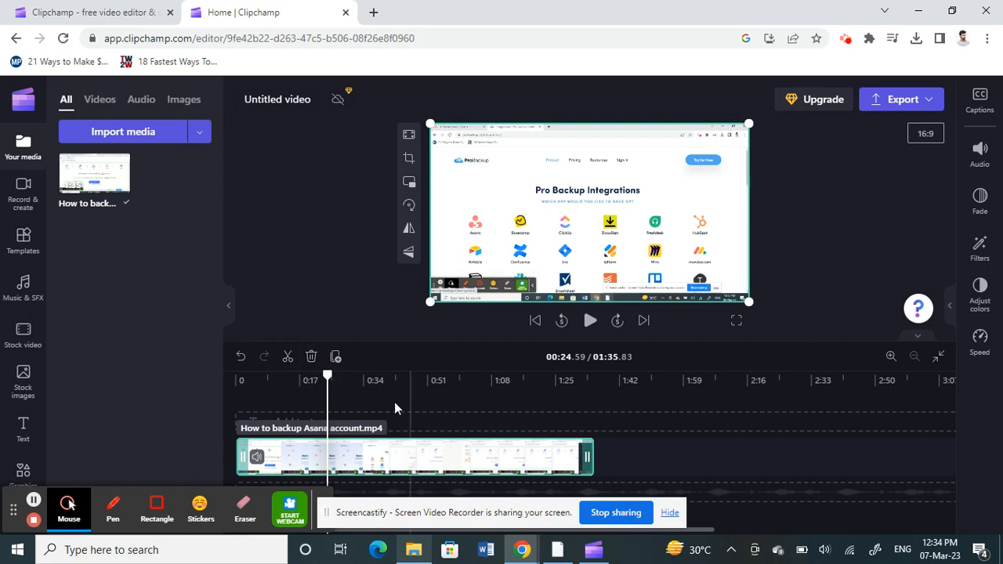
left_click(287, 358)
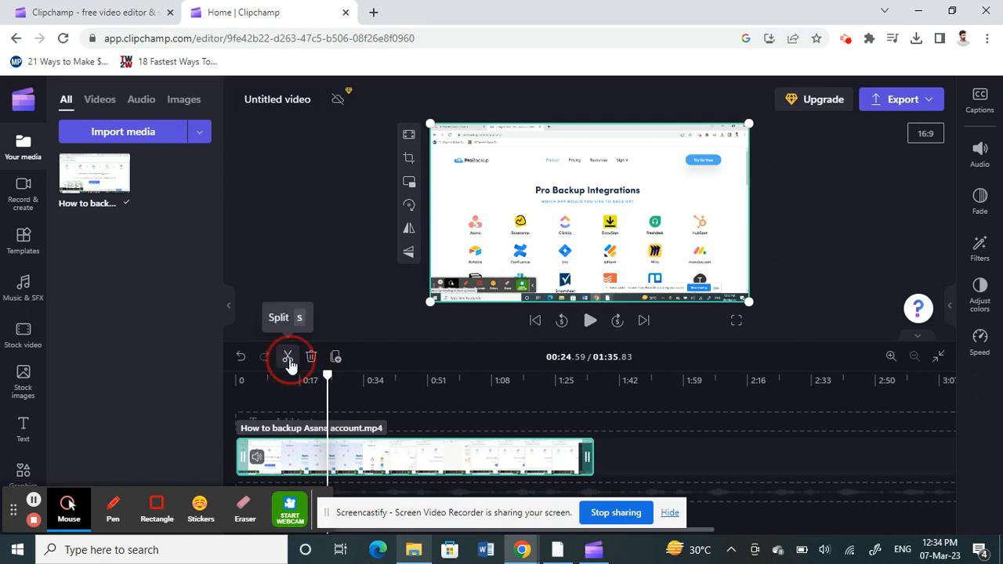
- Select the first clip segment and open its Captions and Audio settings
left_click(297, 451)
left_click(372, 465)
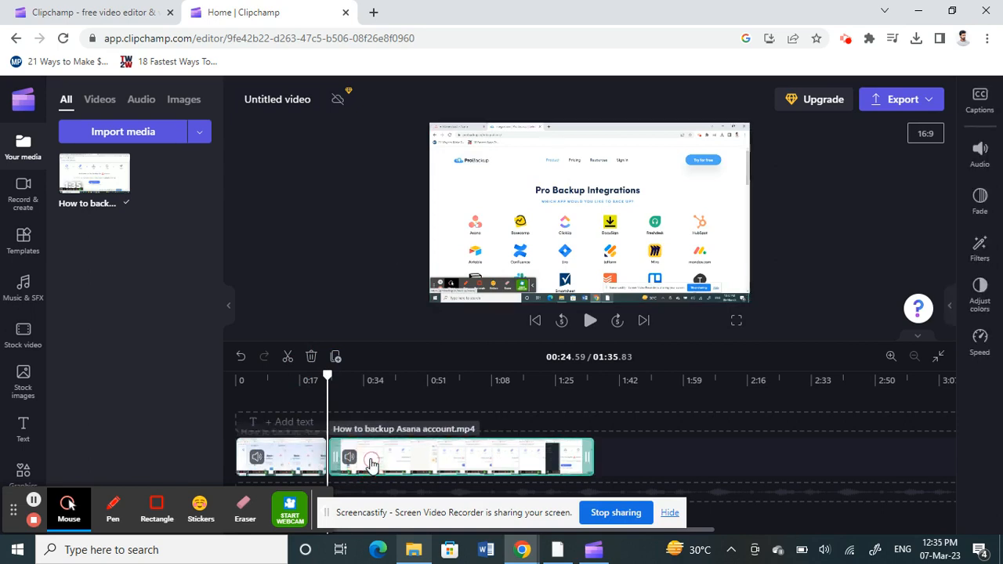
left_click(289, 458)
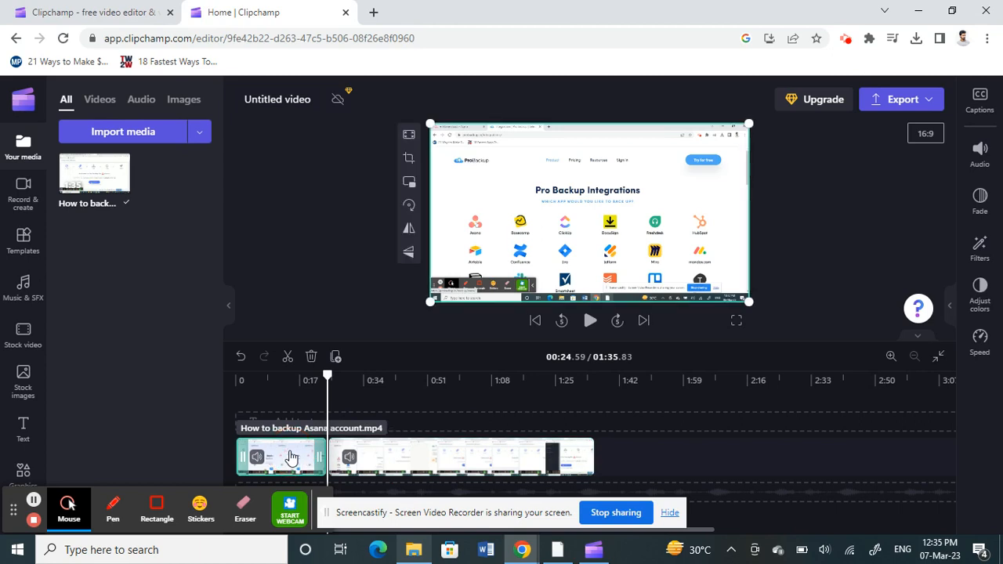
left_click(983, 112)
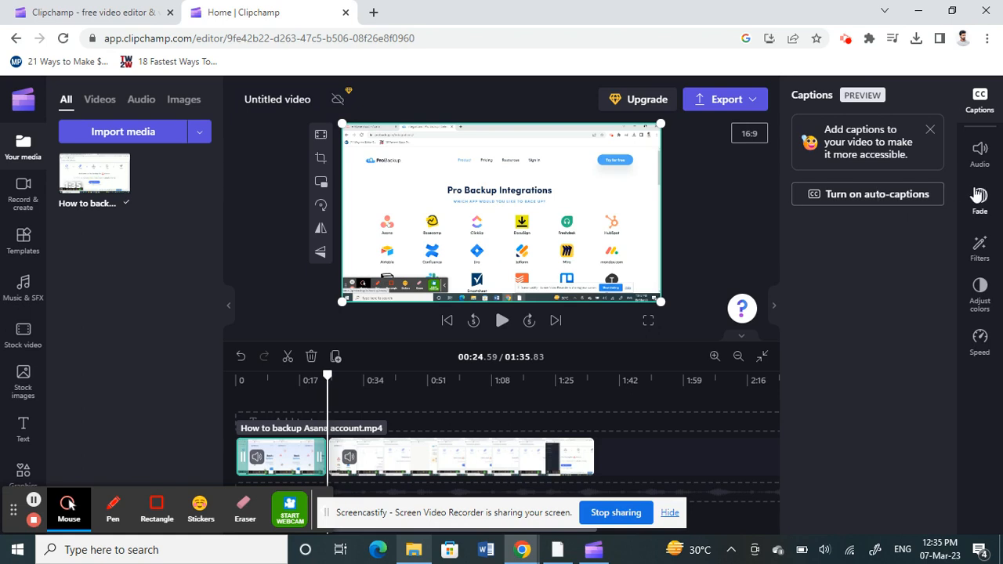
left_click(988, 161)
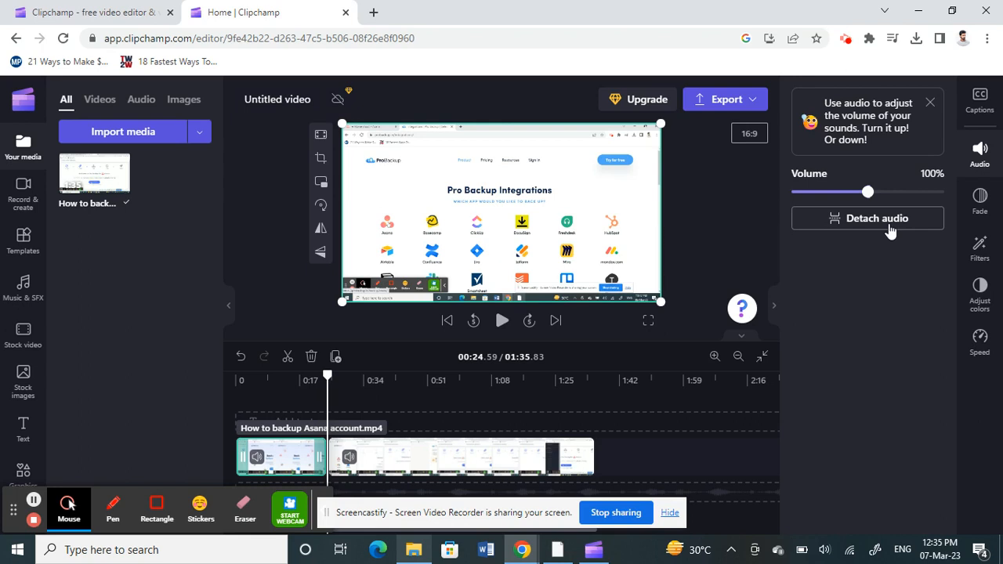
- Browse the Fade, Filters and Adjust colors settings for the selected clip
left_click(981, 201)
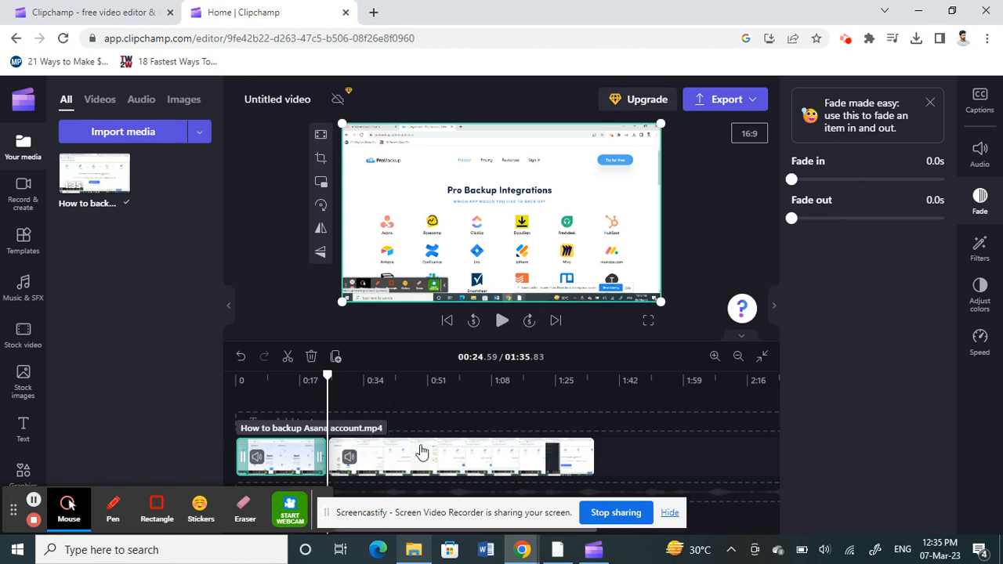
left_click(980, 251)
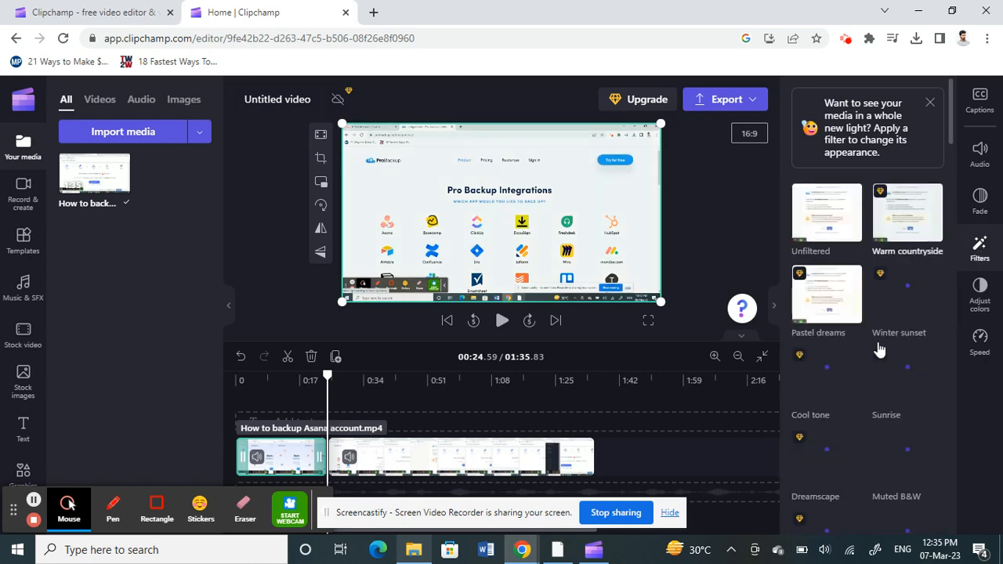
scroll(879, 350, "down", 10)
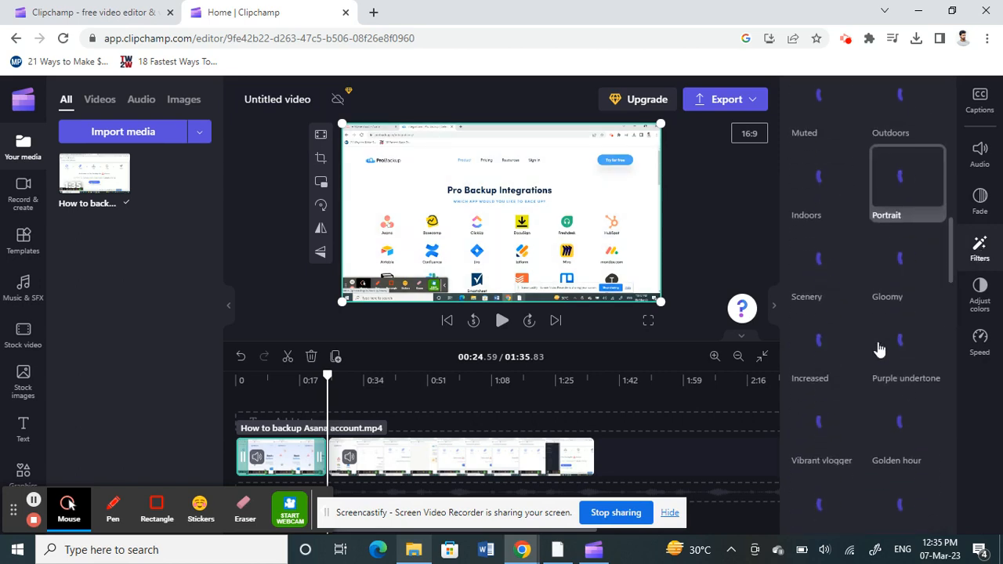
scroll(879, 350, "up", 10)
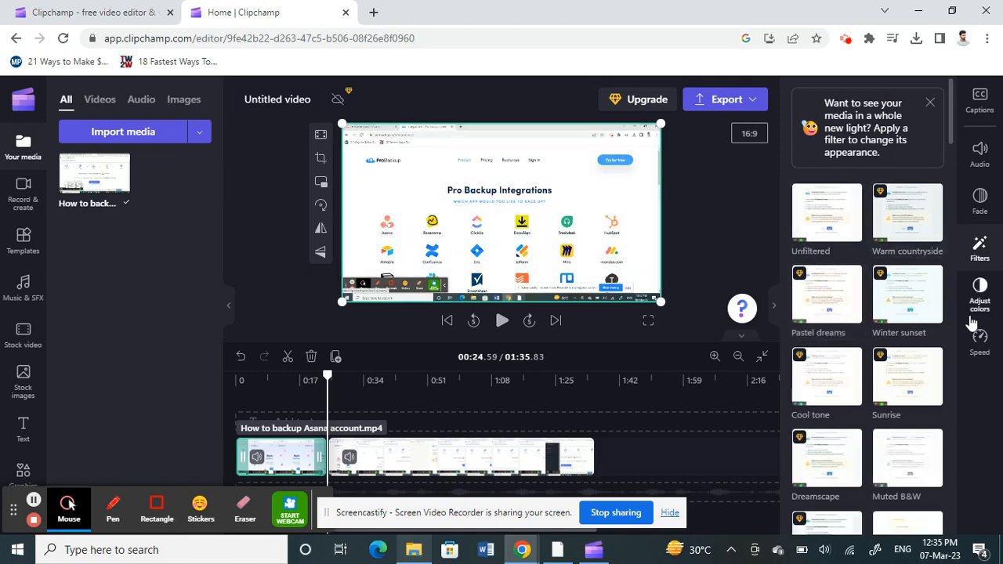
left_click(981, 299)
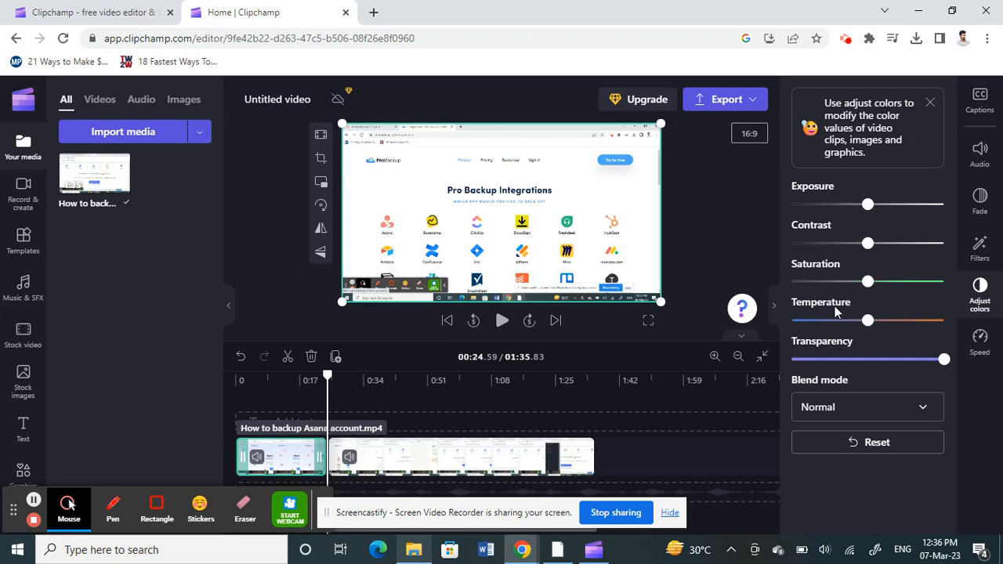
- Open the Speed settings for the selected clip and nudge its speed slider
left_click(978, 343)
left_click(980, 339)
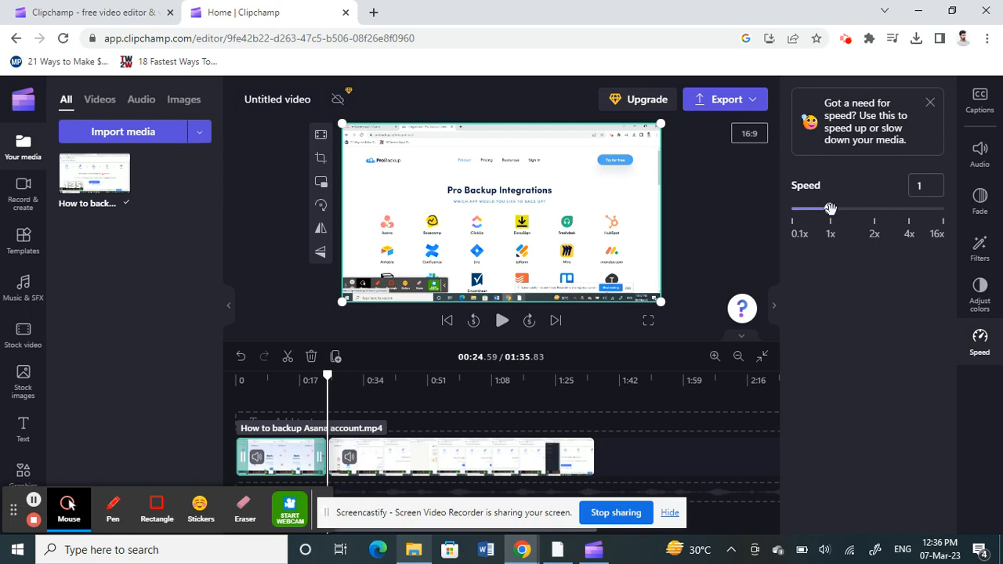
mouse_move(831, 208)
left_mouse_down()
mouse_move(900, 208)
mouse_move(831, 213)
left_mouse_up()
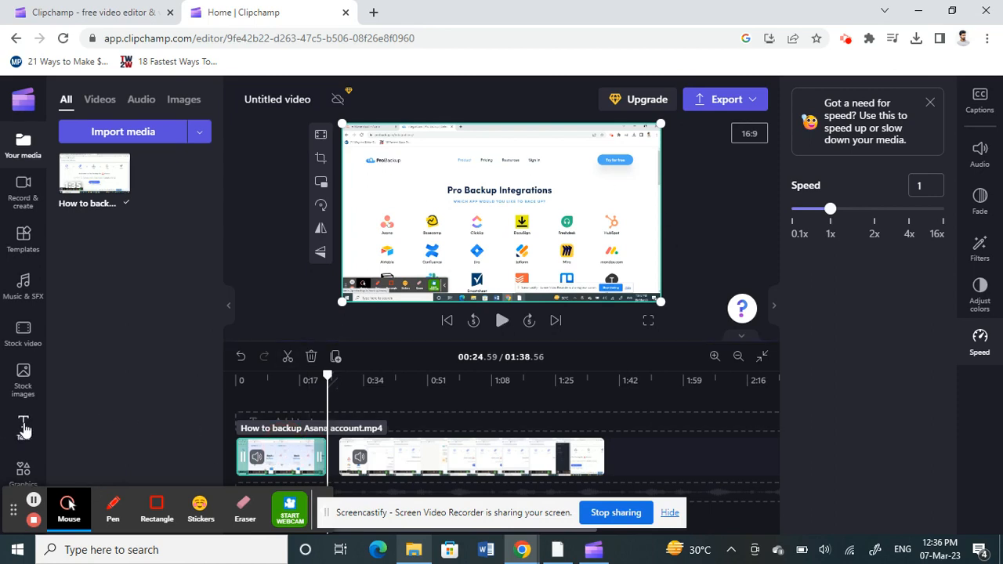
- Browse the Text panel's title styles and add the GROOVY title to the timeline
scroll(24, 431, "down", 1)
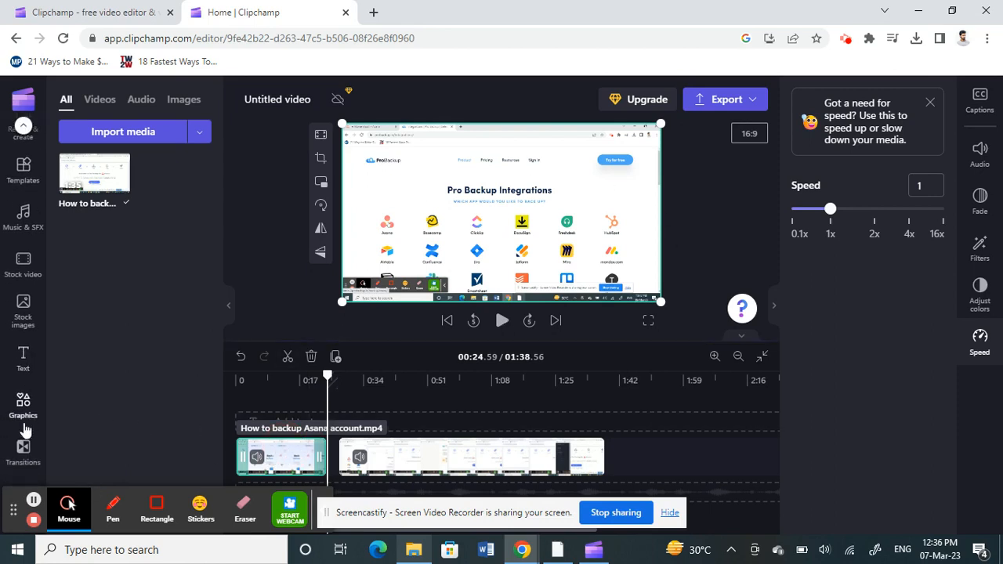
left_click(24, 359)
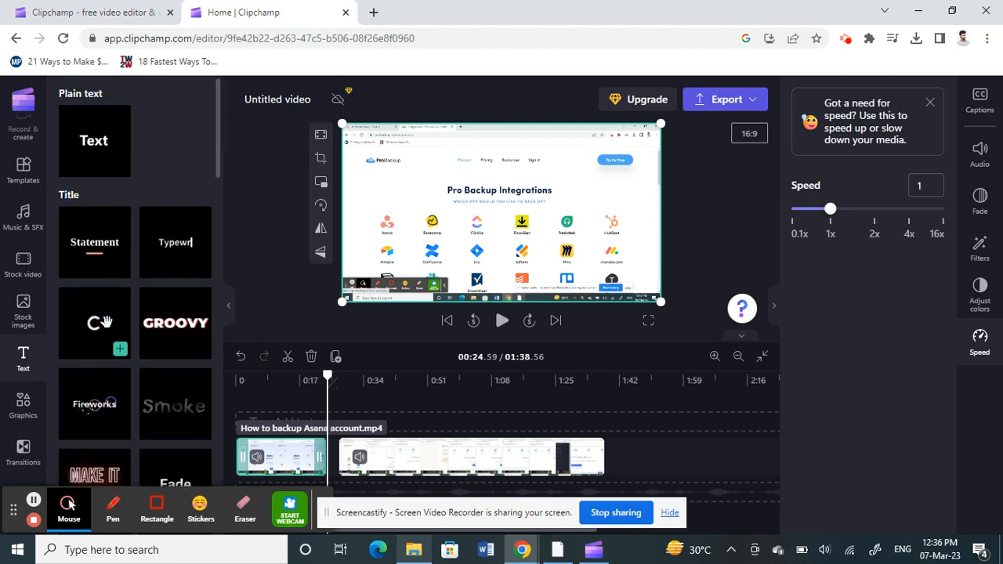
scroll(106, 321, "down", 4)
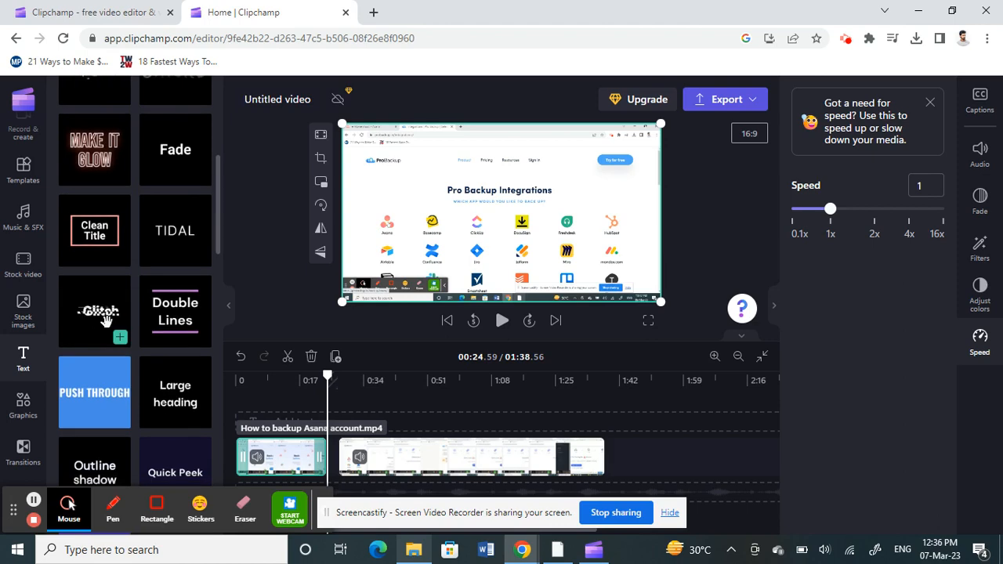
scroll(106, 321, "down", 3)
scroll(107, 323, "down", 5)
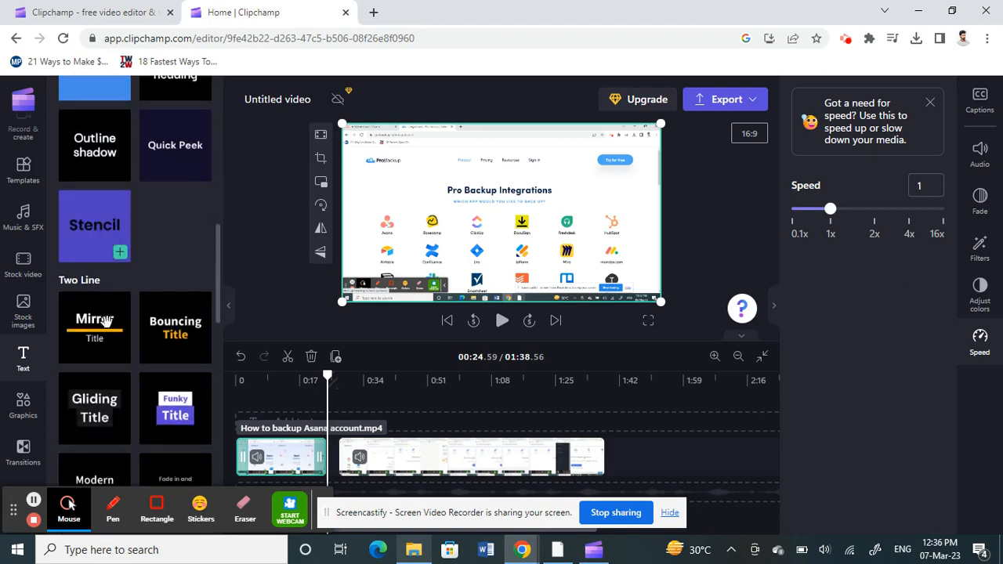
scroll(107, 329, "down", 1)
scroll(108, 328, "up", 12)
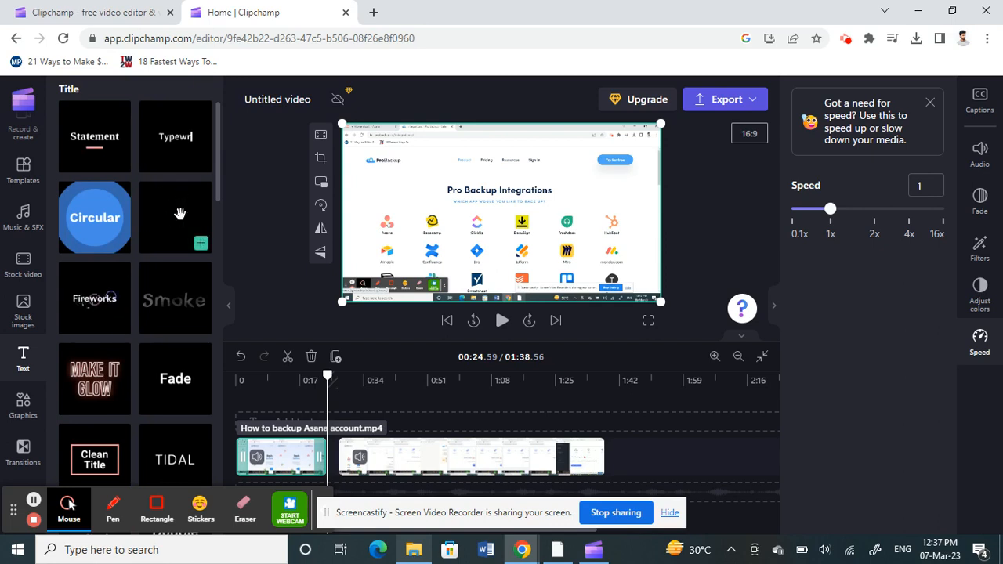
left_click(201, 247)
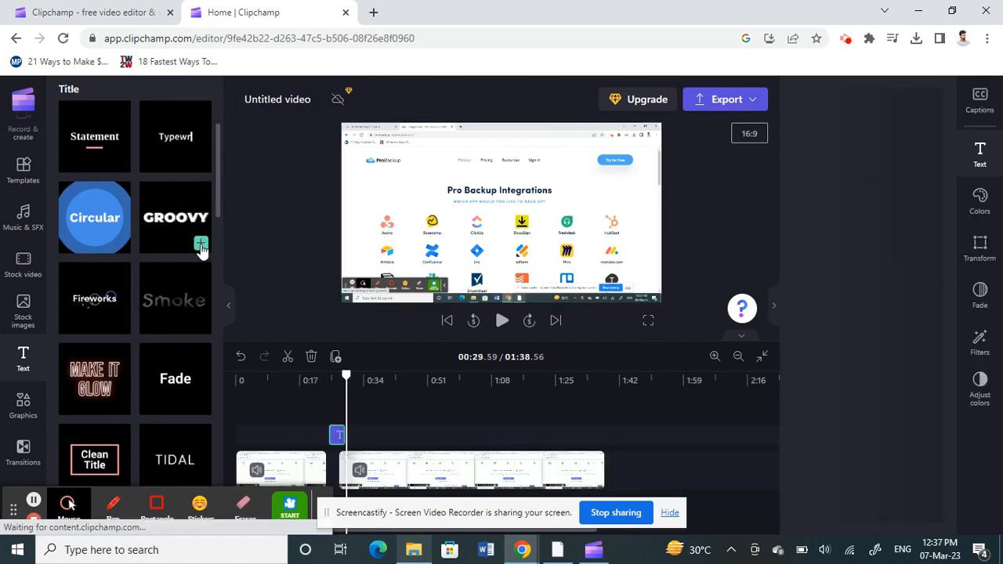
- Move the GROOVY text clip earlier, to start at about 0:15
left_click(339, 439)
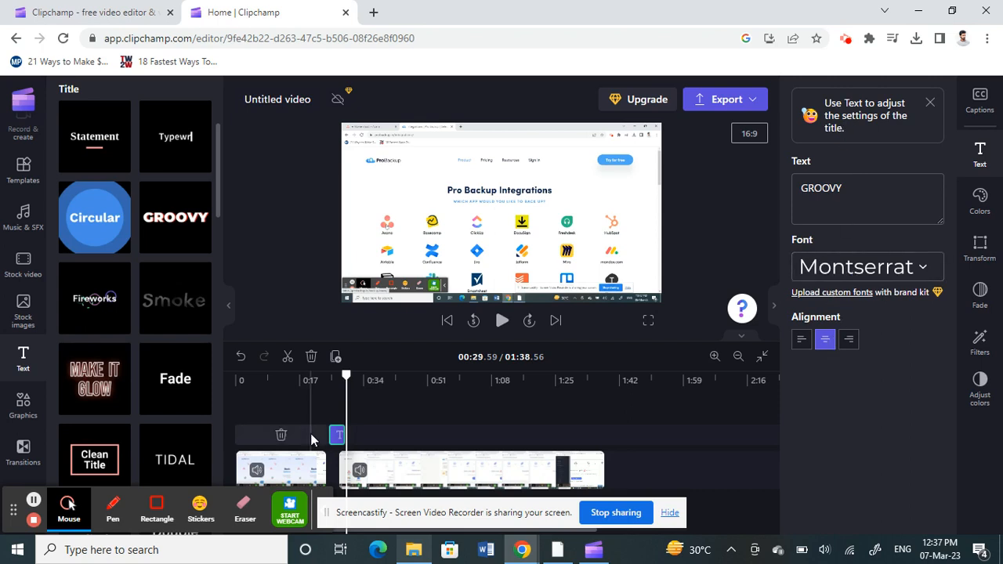
left_click_drag(339, 435, 302, 436)
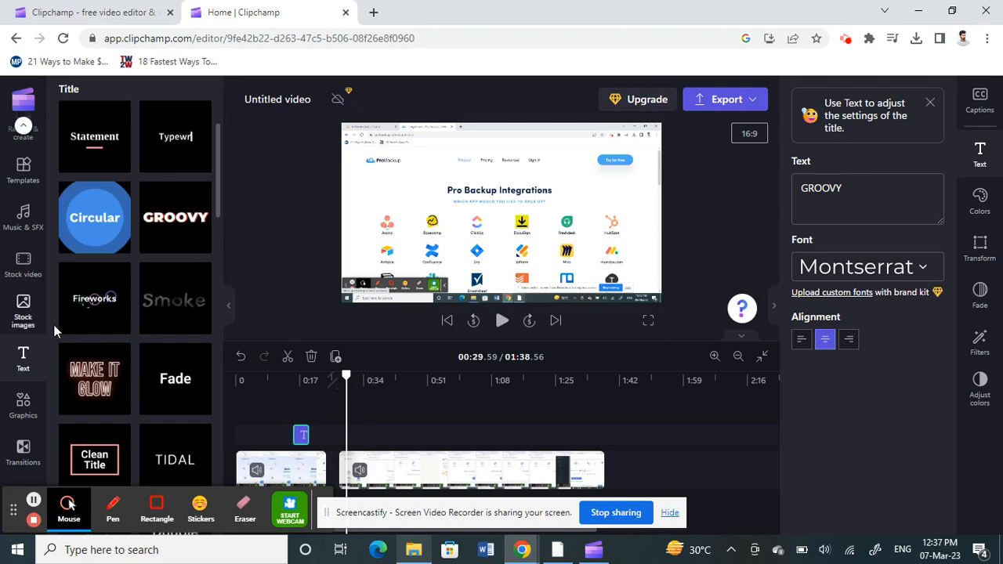
- Slide the second video segment left so it joins the first segment
left_click(335, 478)
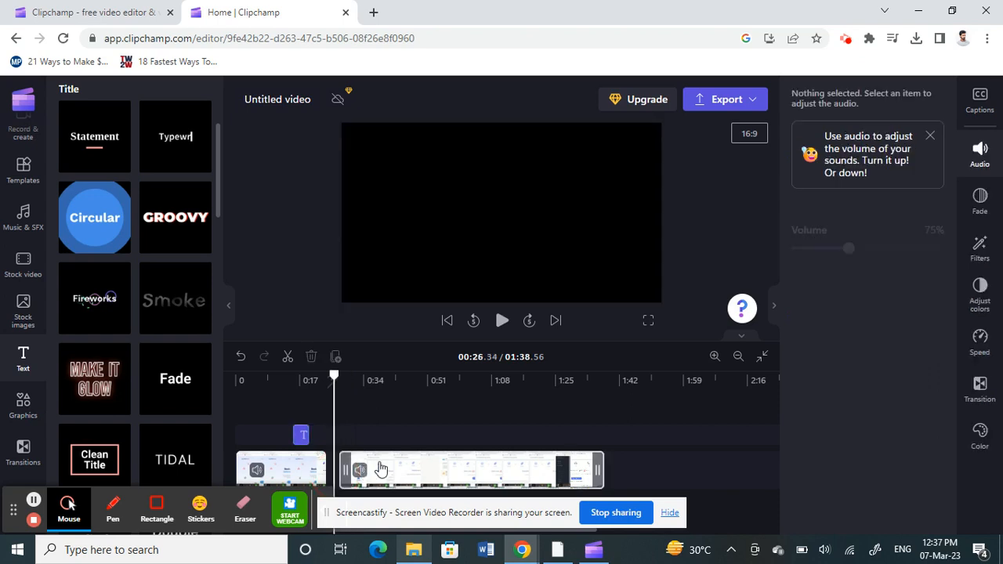
left_click(402, 469)
left_click_drag(402, 468, 333, 469)
- Add a Cross fade transition of 1s between the two video segments
mouse_move(329, 469)
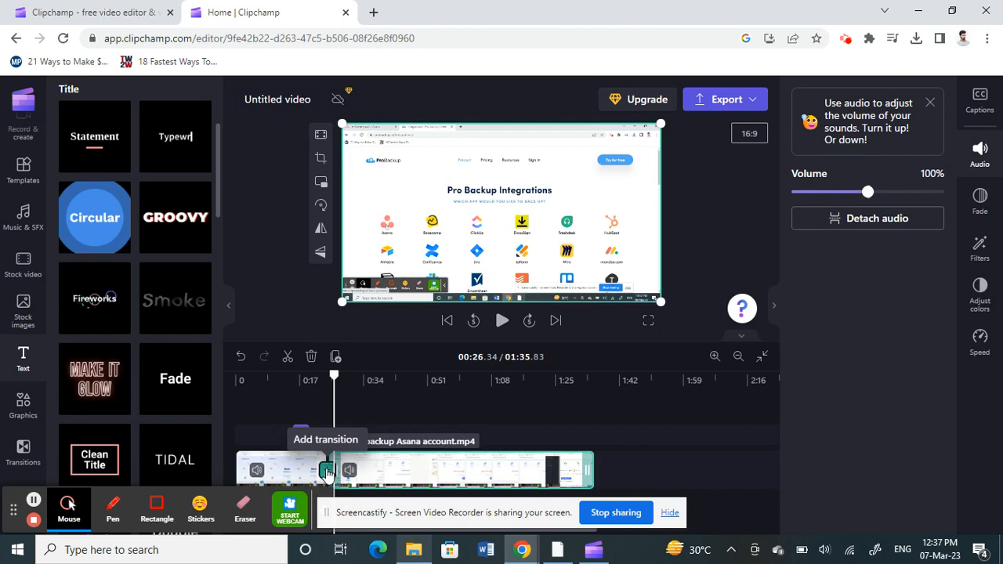
left_click(326, 471)
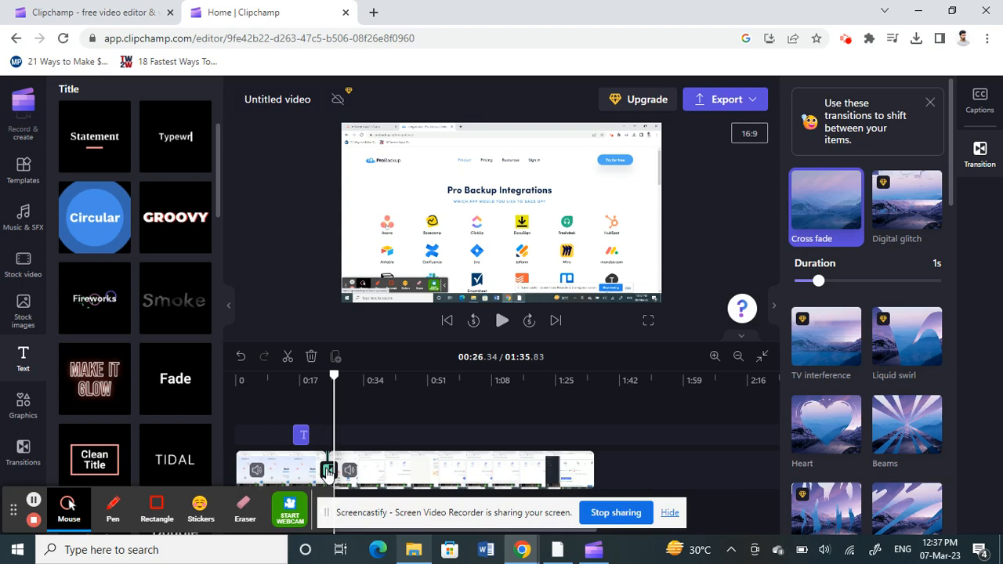
mouse_move(241, 434)
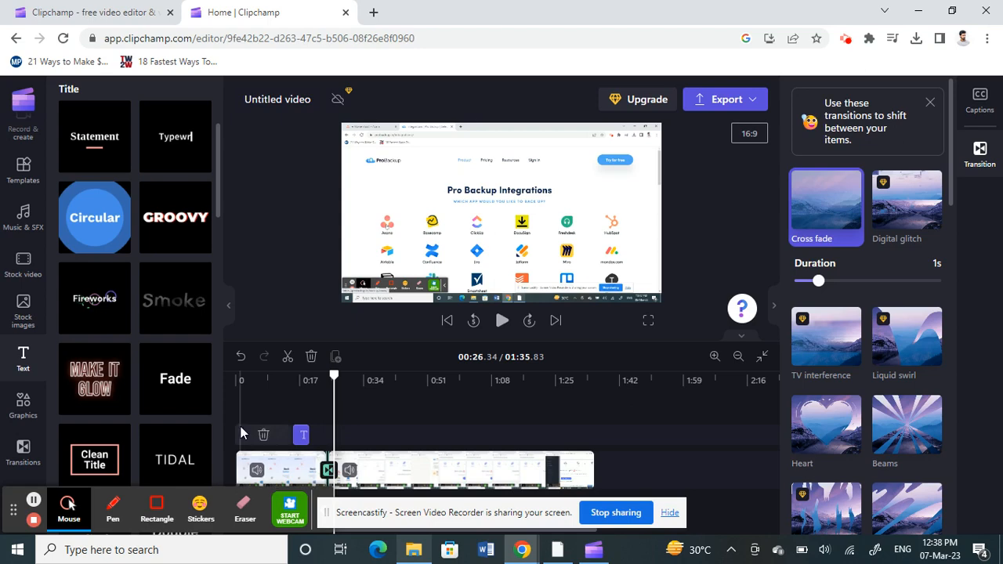